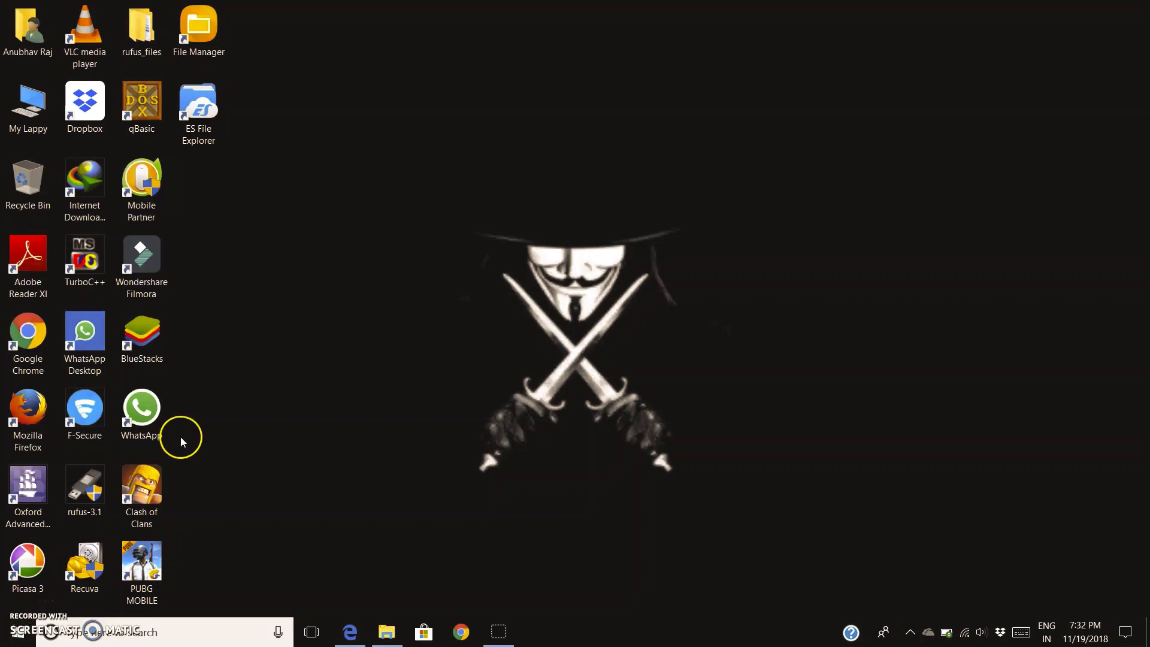
# Switch to Microsoft Edge and search the web for "bluestacks 4"
pyautogui.doubleClick(141, 341)
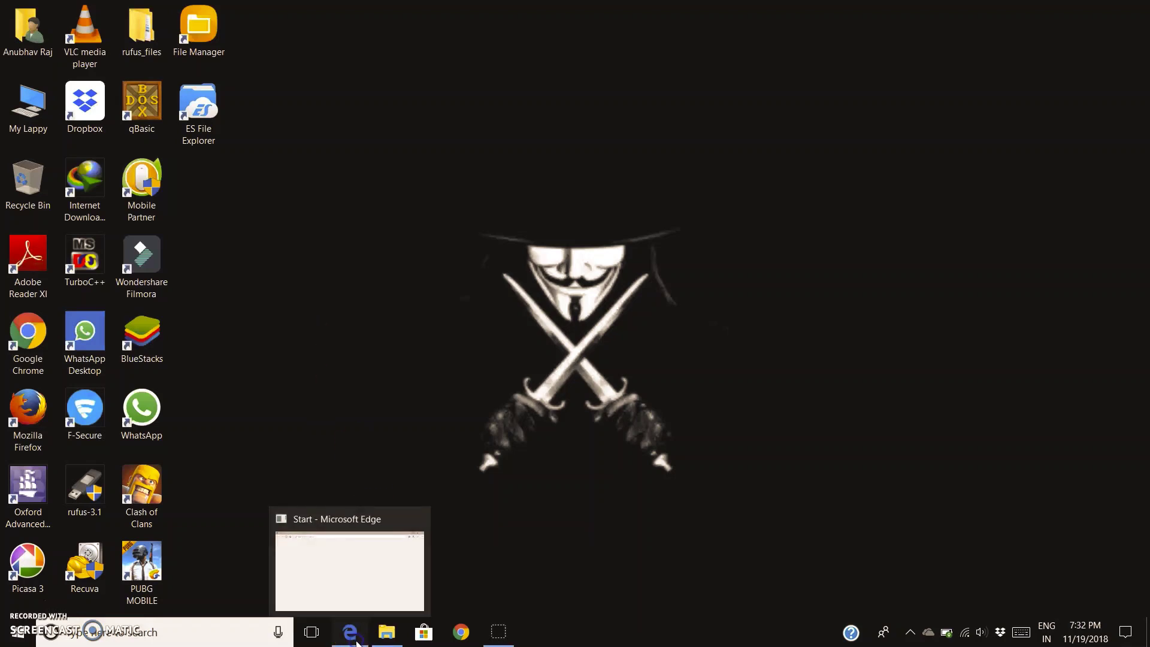
pyautogui.click(356, 642)
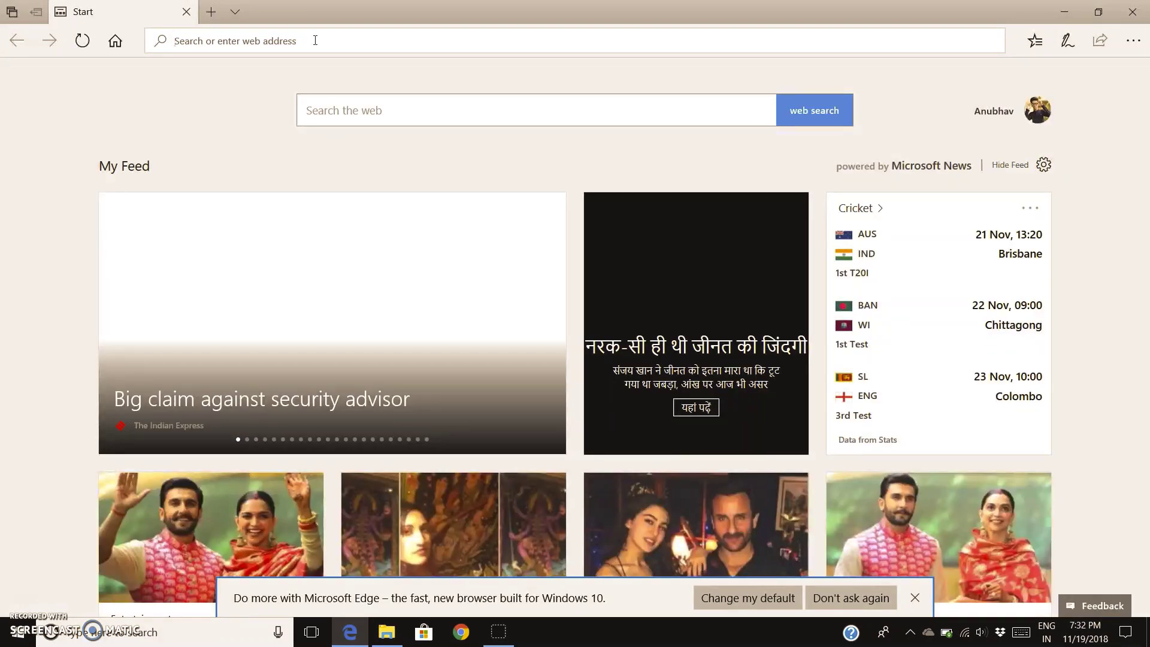
pyautogui.write('b')
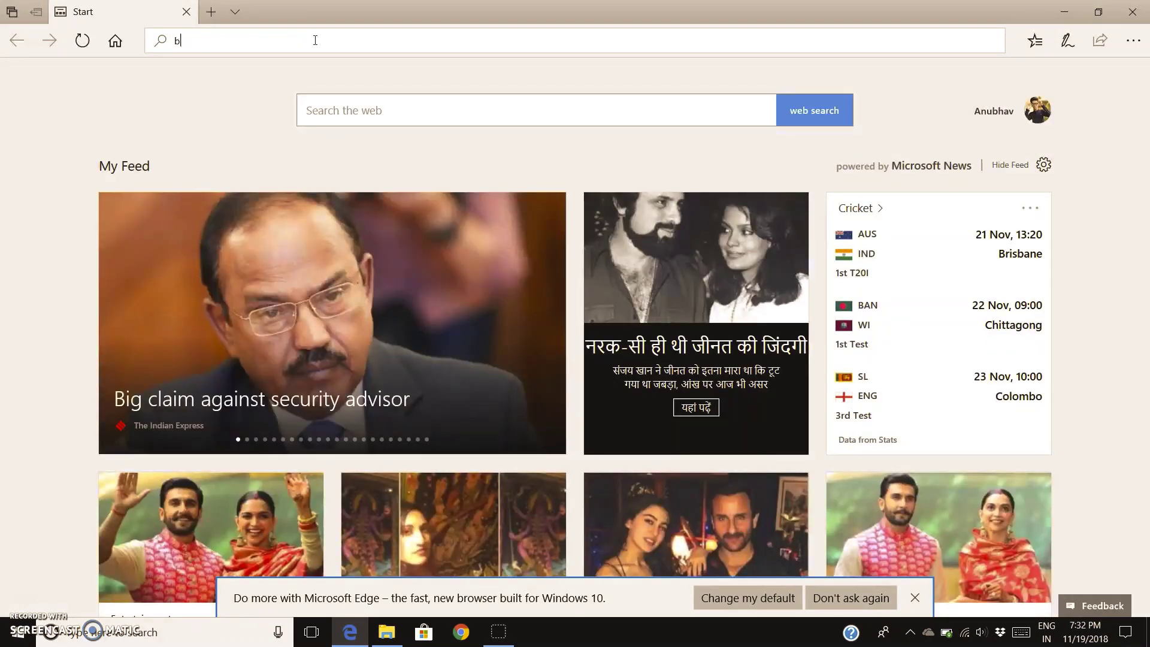
pyautogui.write('l')
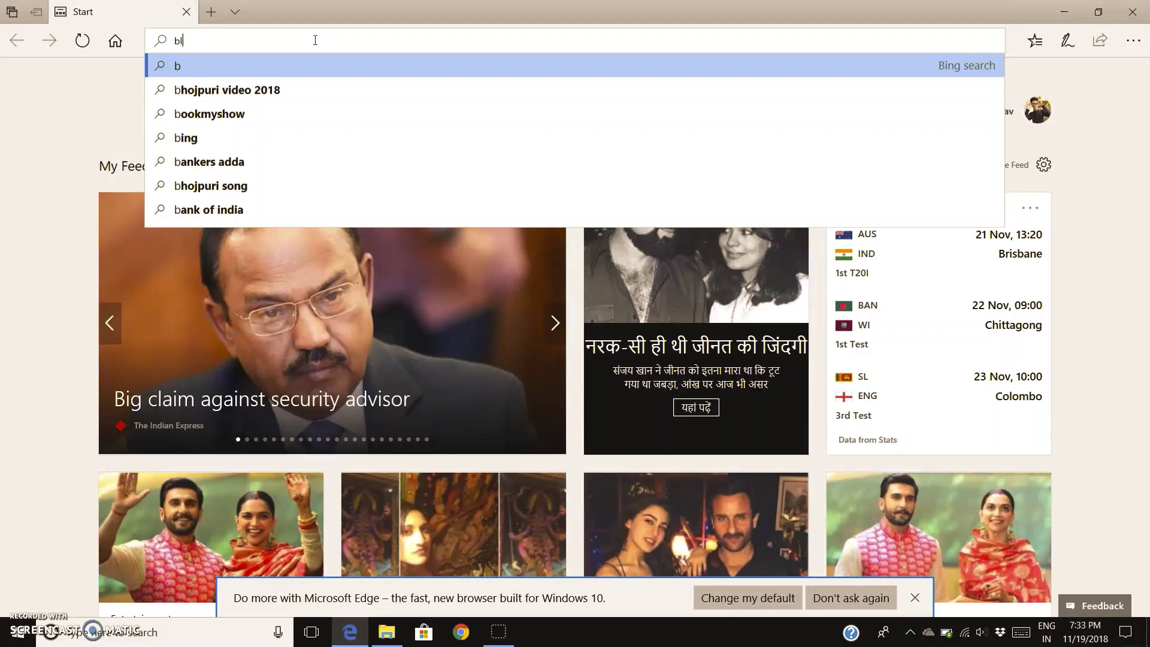
pyautogui.write('uestac')
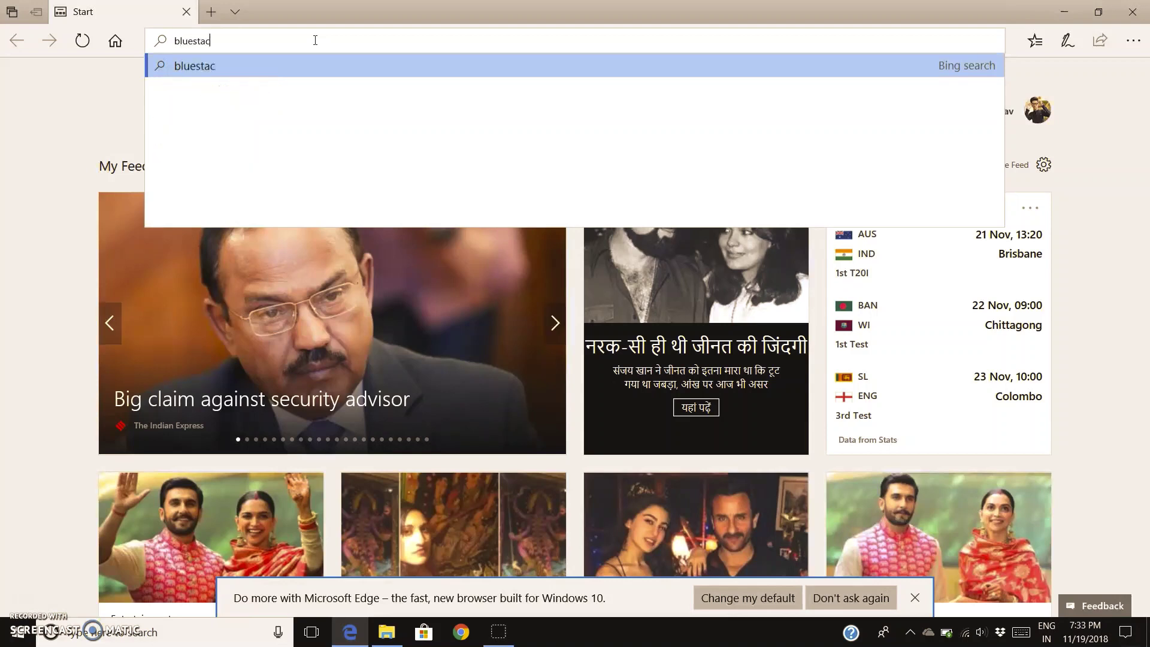
pyautogui.write('ks')
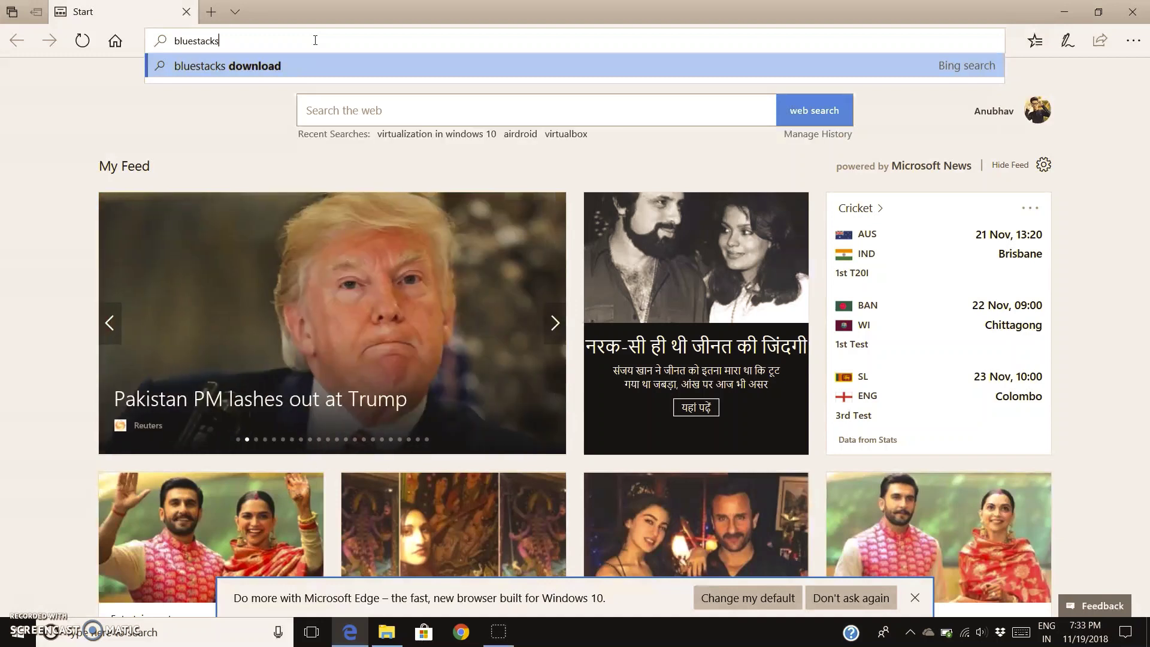
pyautogui.write('34')
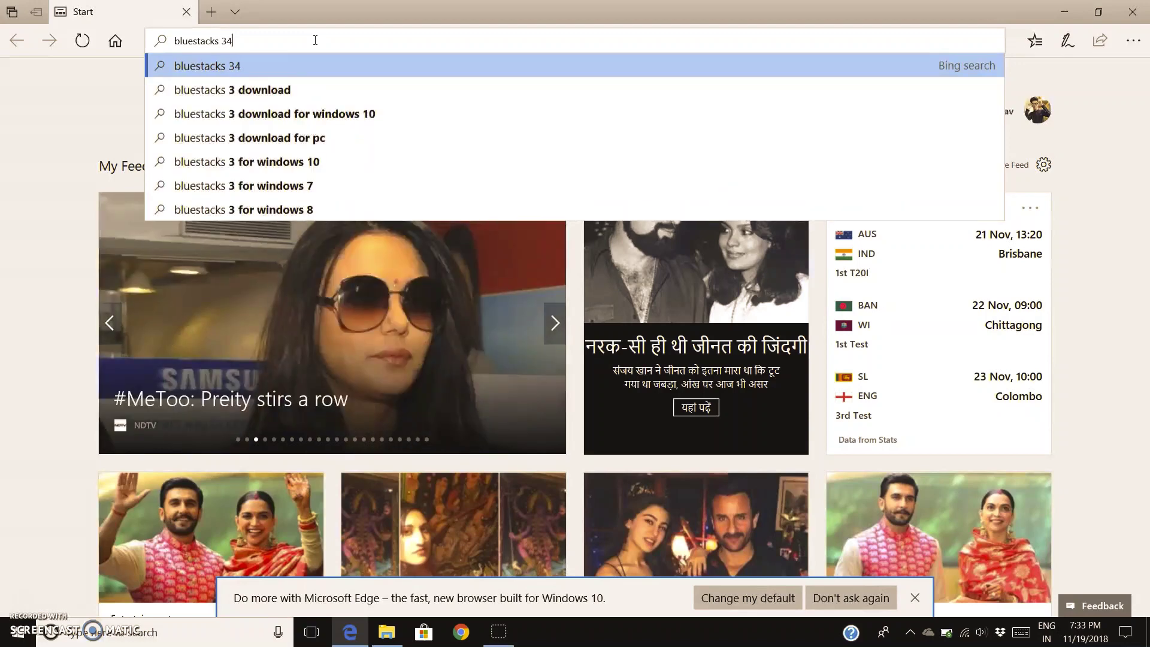
pyautogui.press('BackSpace')
pyautogui.press('BackSpace')
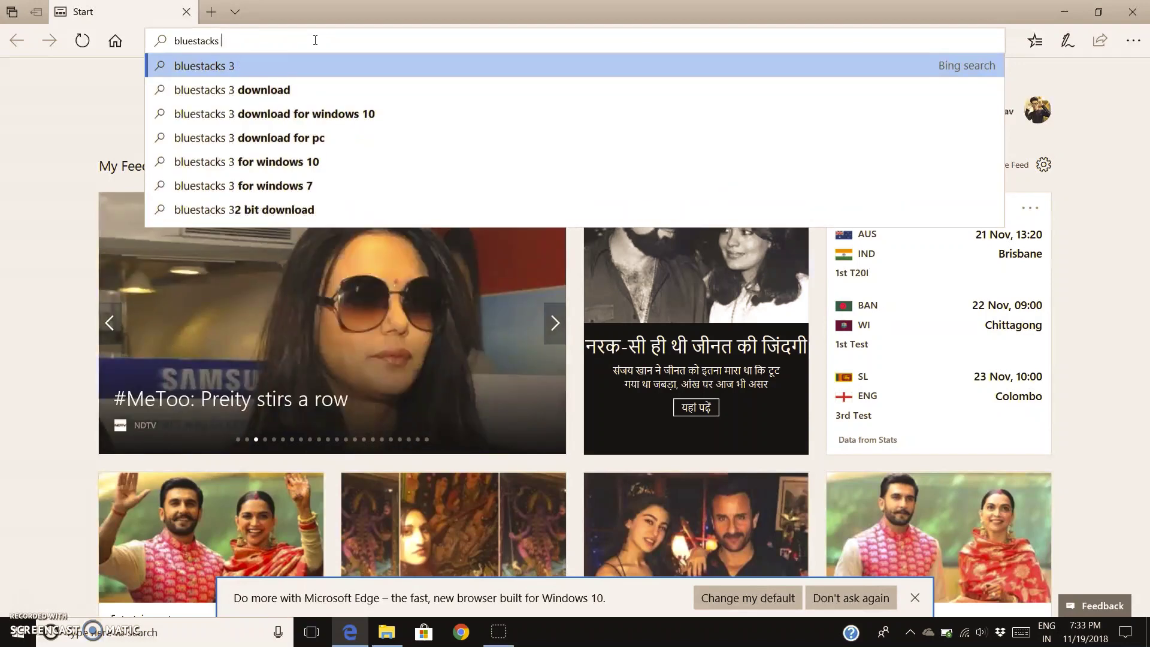
pyautogui.write('4')
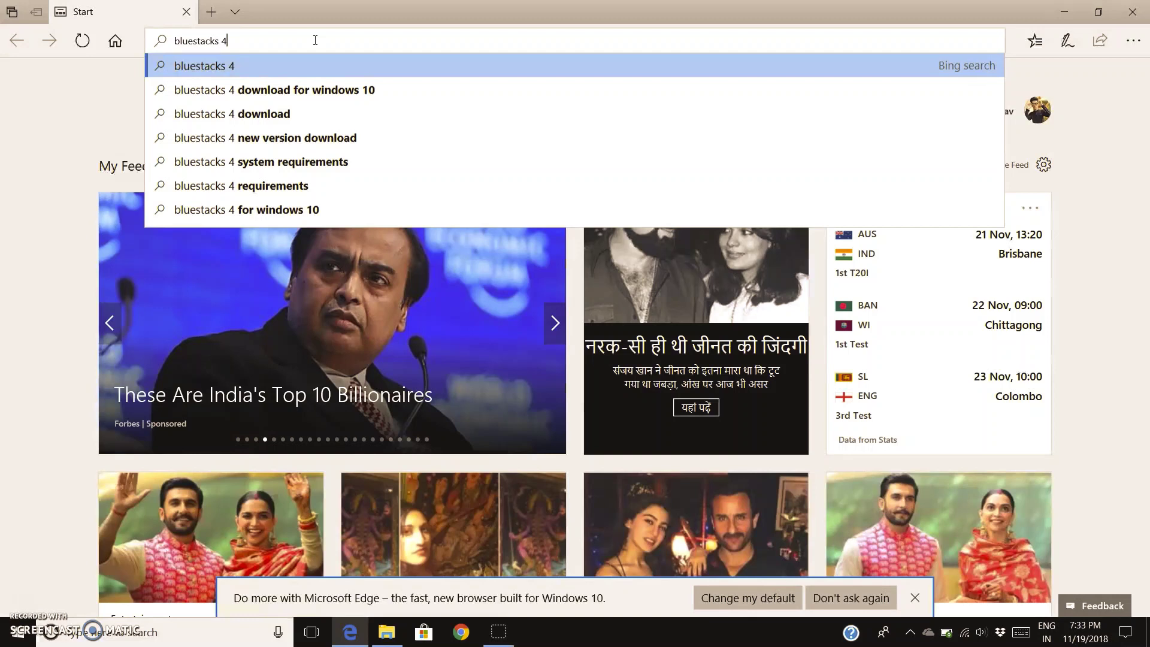
pyautogui.press('Return')
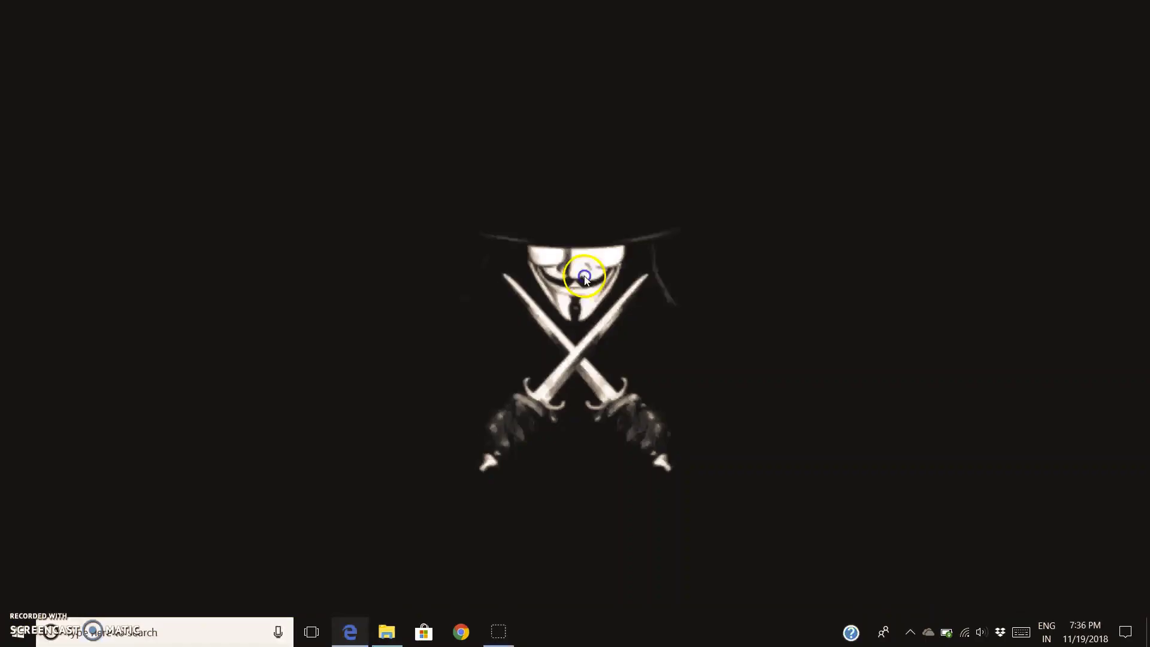
# Download the BlueStacks installer from the bluestacks.com download page in Microsoft Edge and minimize the browser
pyautogui.moveTo(354, 638)
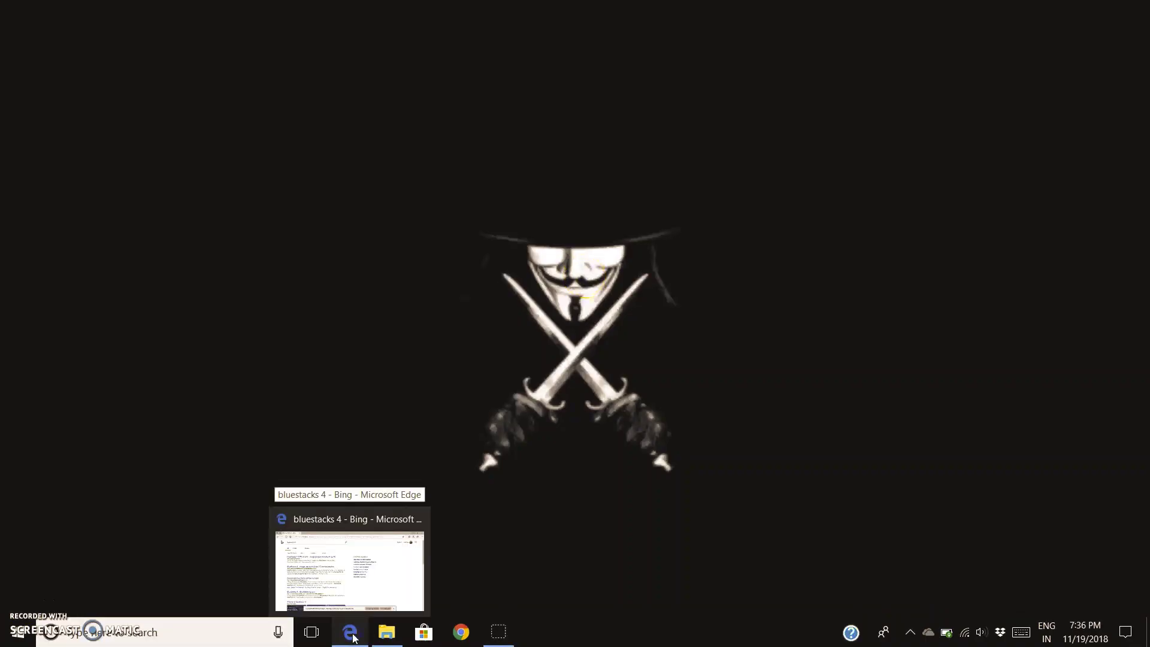
pyautogui.click(357, 600)
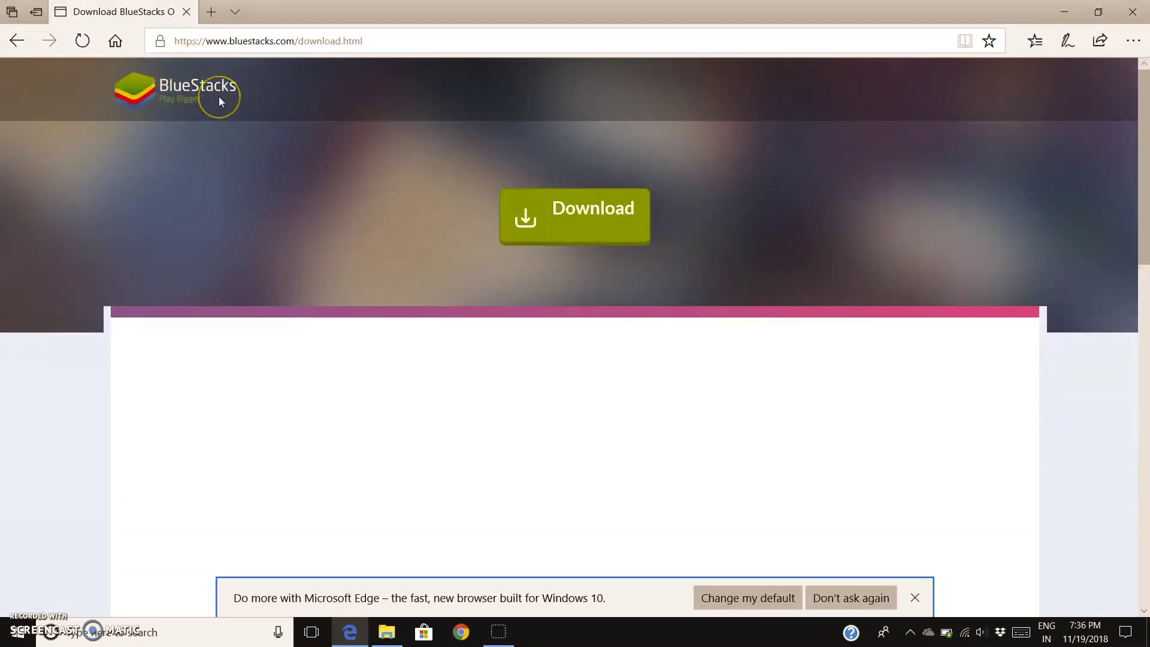
pyautogui.click(915, 597)
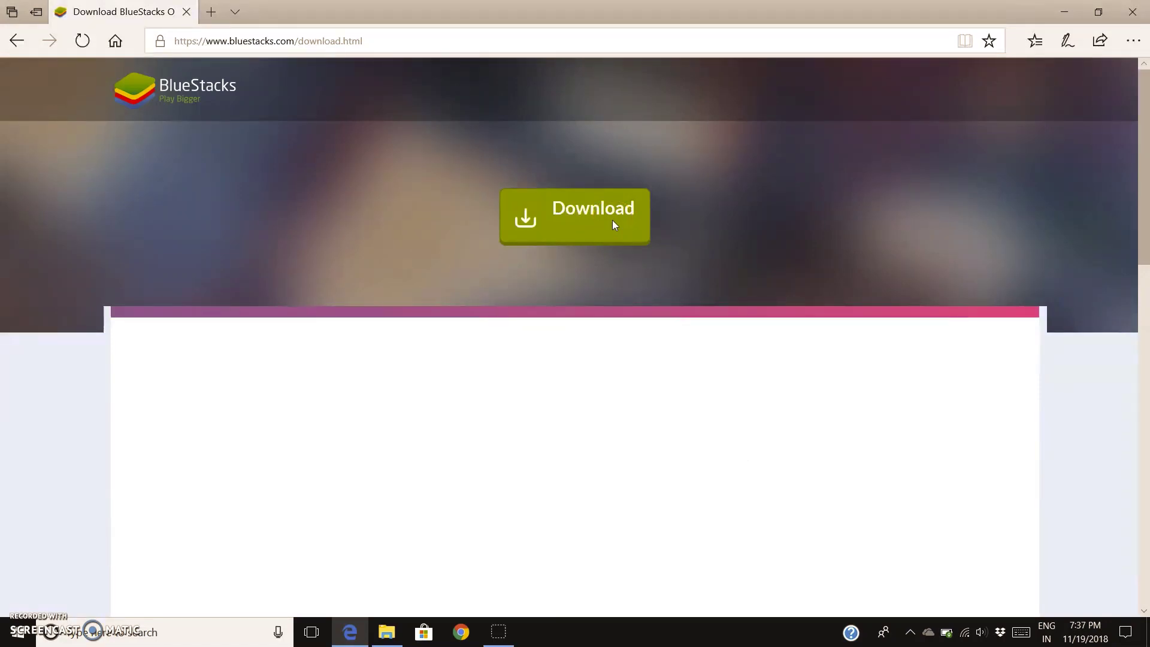
pyautogui.click(600, 225)
pyautogui.click(1067, 9)
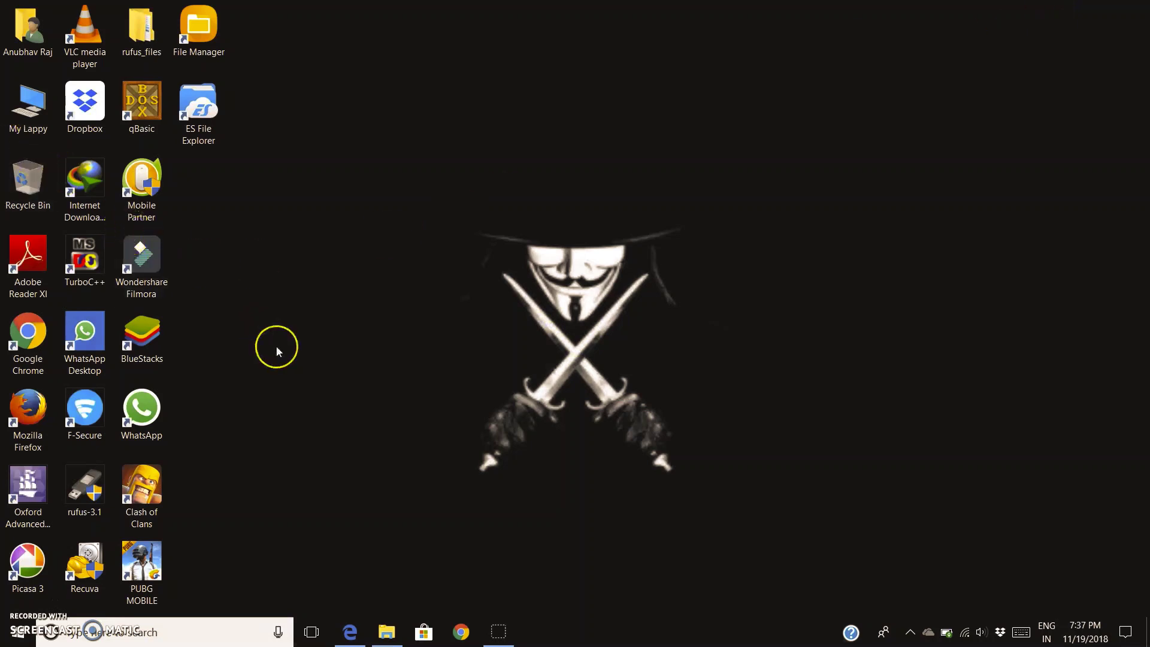
# View the Downloads folder holding the BlueStacks installer, and switch to the BlueStacks home screen
pyautogui.click(387, 632)
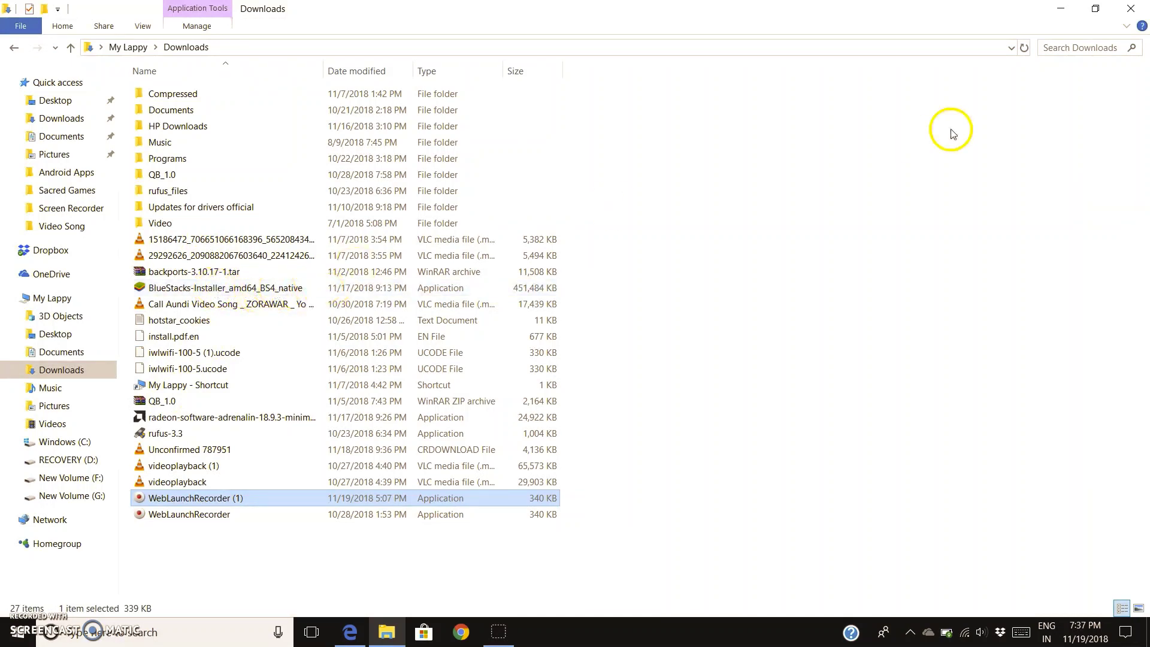
pyautogui.click(1061, 9)
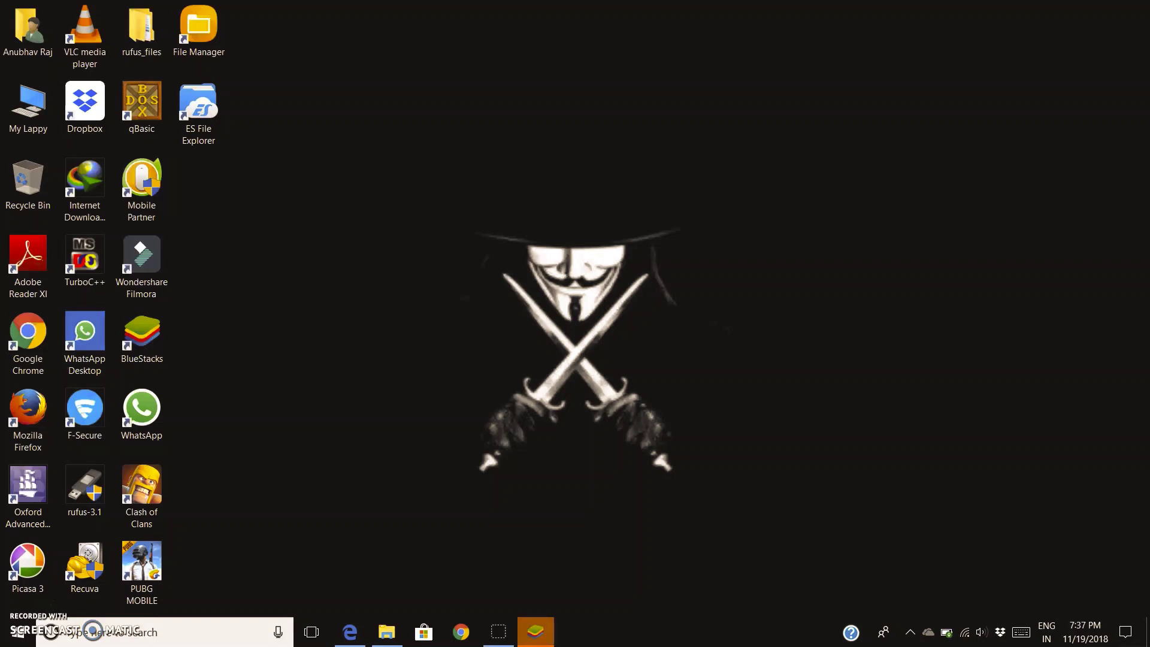
pyautogui.click(546, 626)
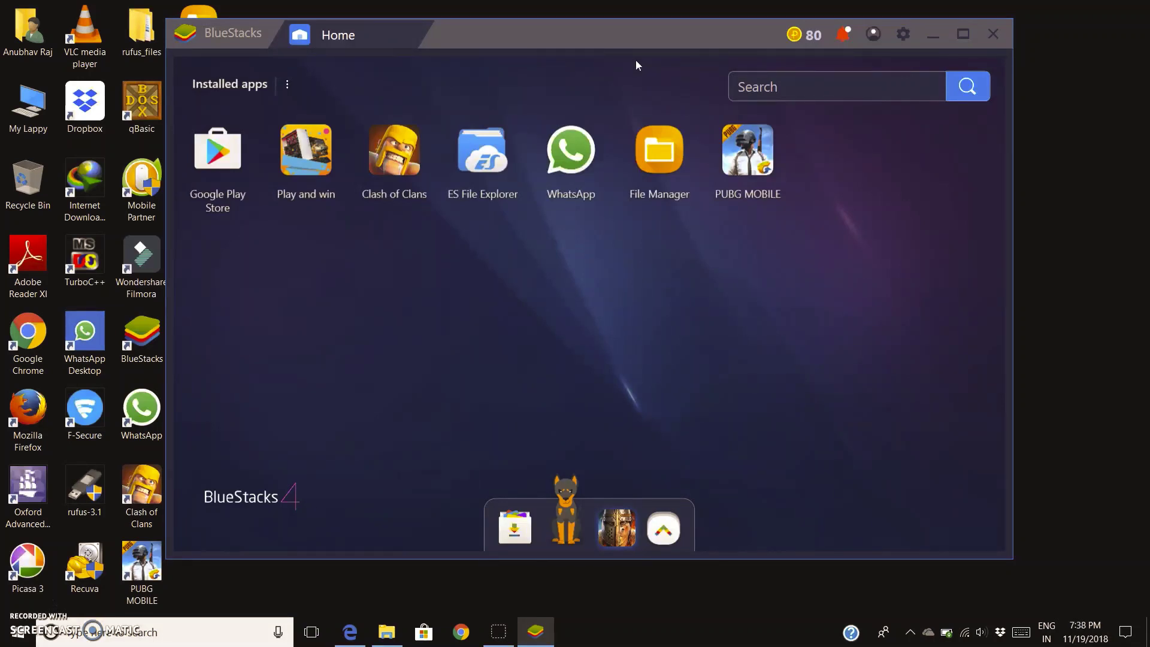
pyautogui.moveTo(614, 38); pyautogui.dragTo(595, 69)
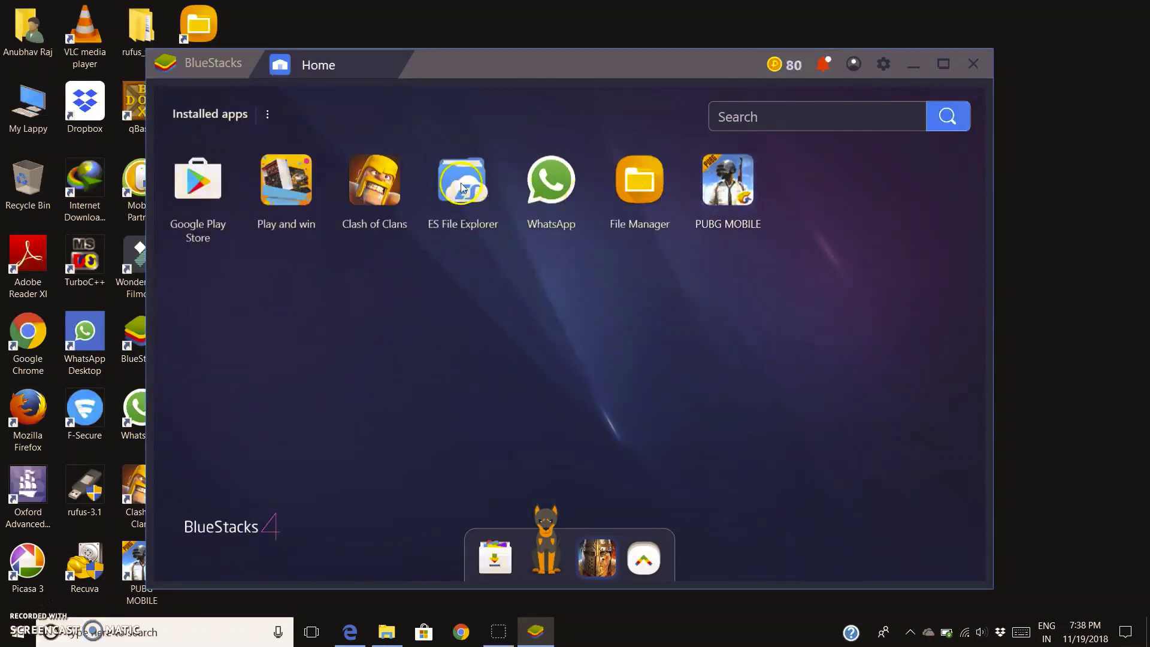
# Examine the Android/obb/com.tencent.ig folder of the internal storage in File Manager, and return to the BlueStacks home screen
pyautogui.click(660, 188)
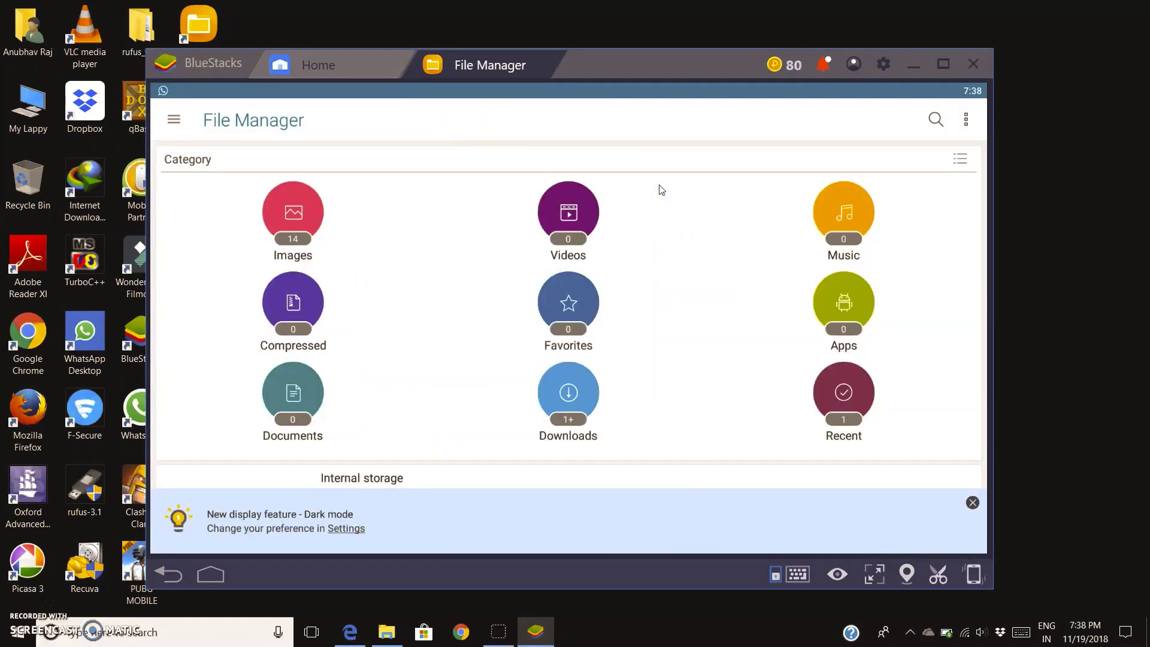
pyautogui.moveTo(646, 451); pyautogui.dragTo(662, 234)
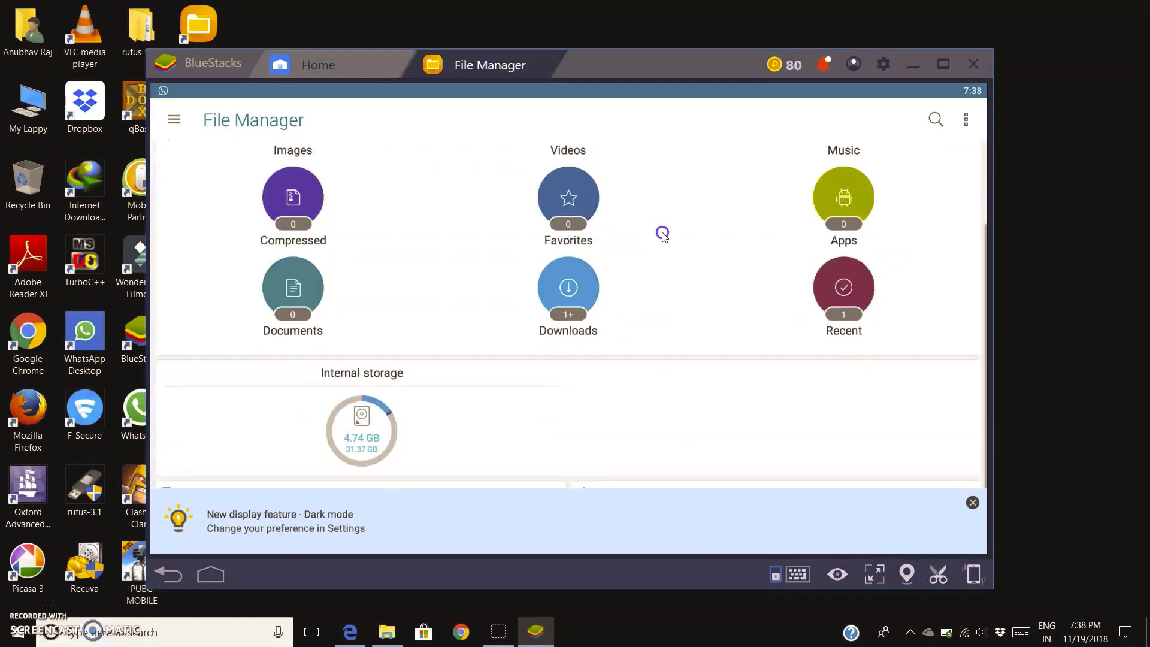
pyautogui.click(353, 444)
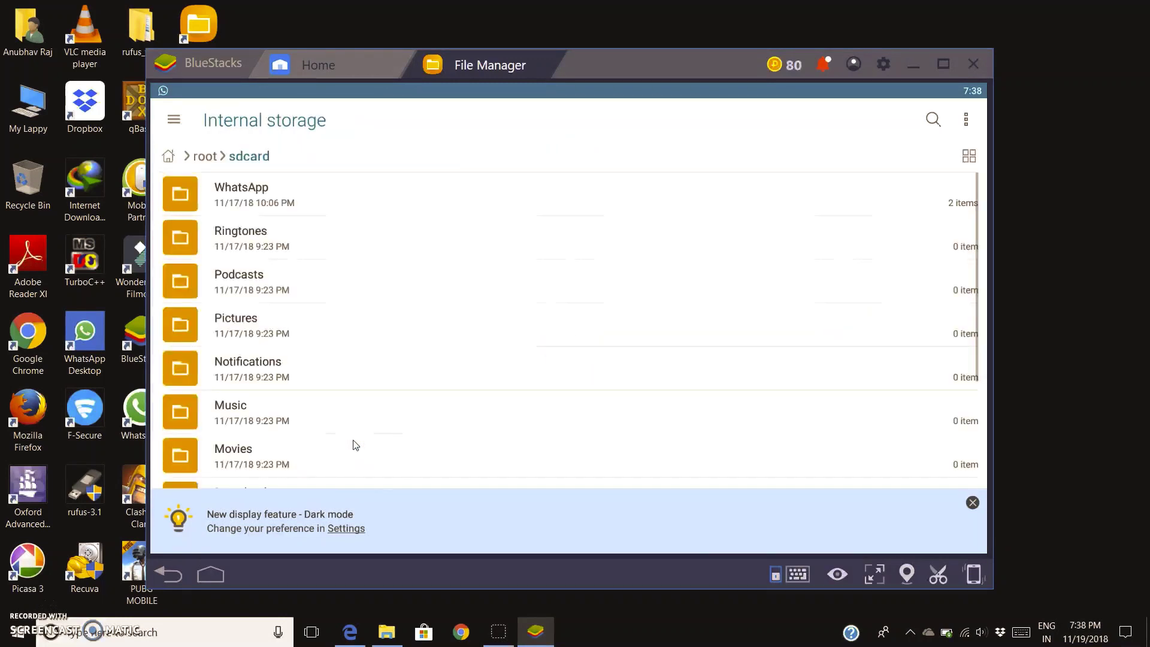
pyautogui.moveTo(307, 367); pyautogui.dragTo(324, 190)
pyautogui.click(290, 527)
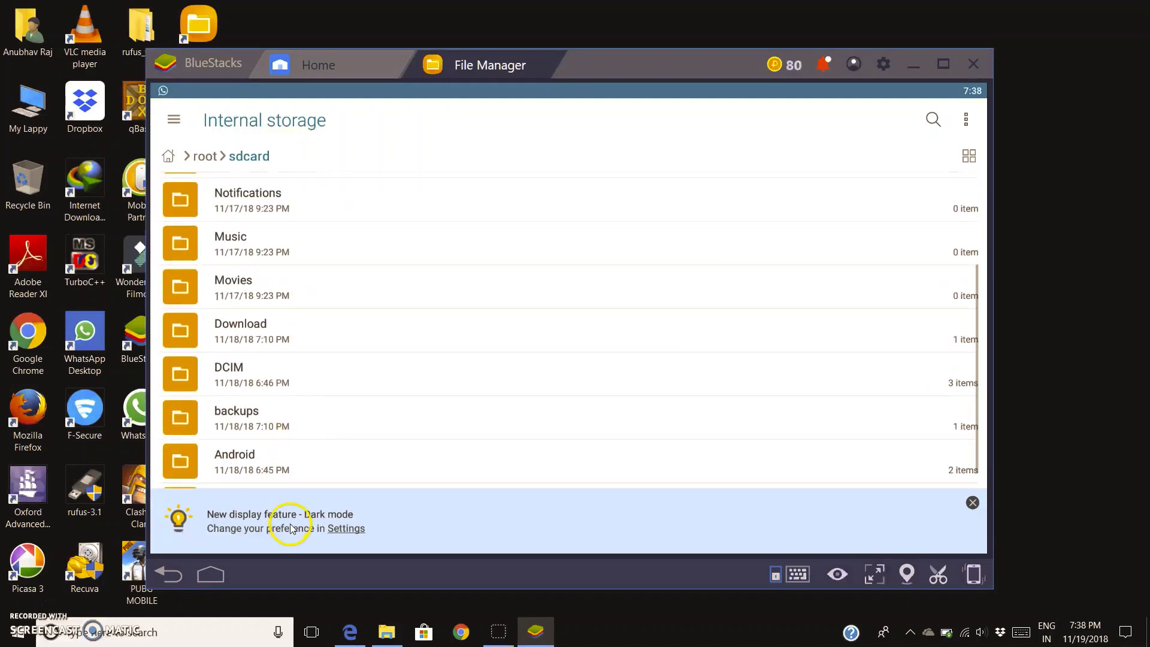
pyautogui.click(316, 452)
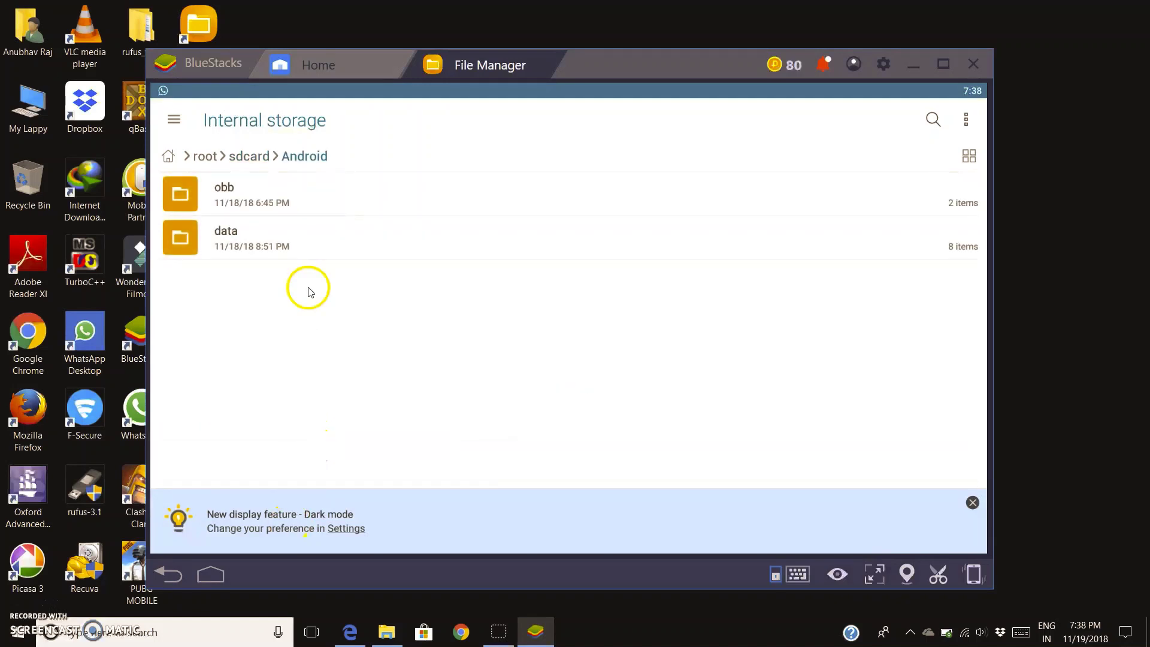
pyautogui.click(313, 201)
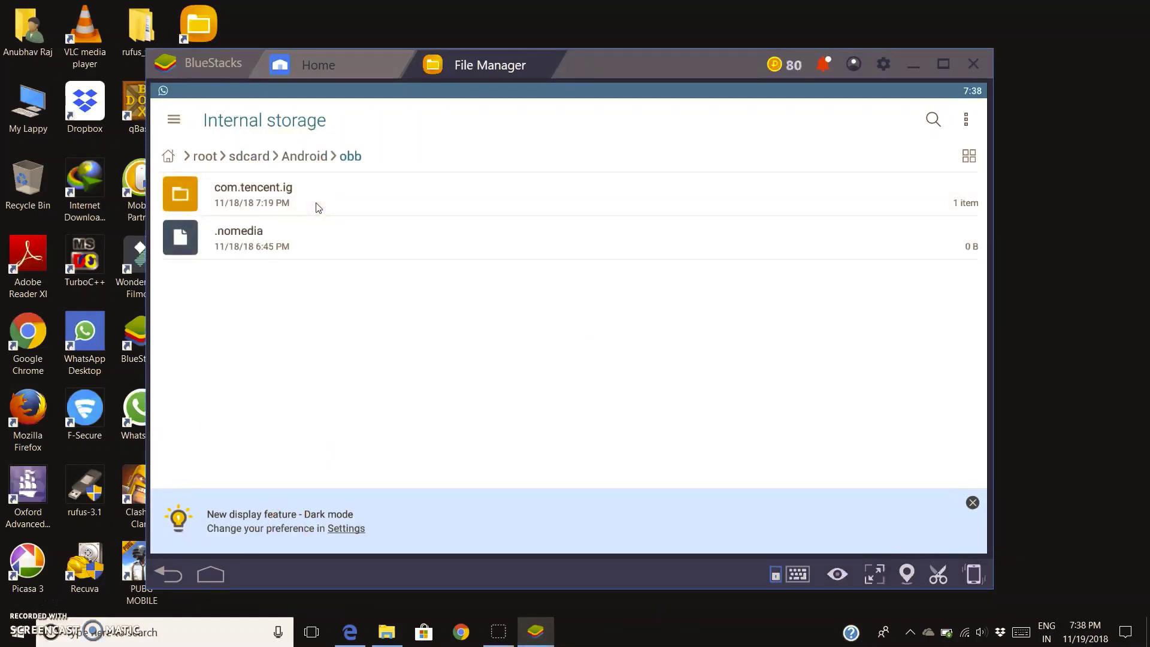
pyautogui.click(318, 208)
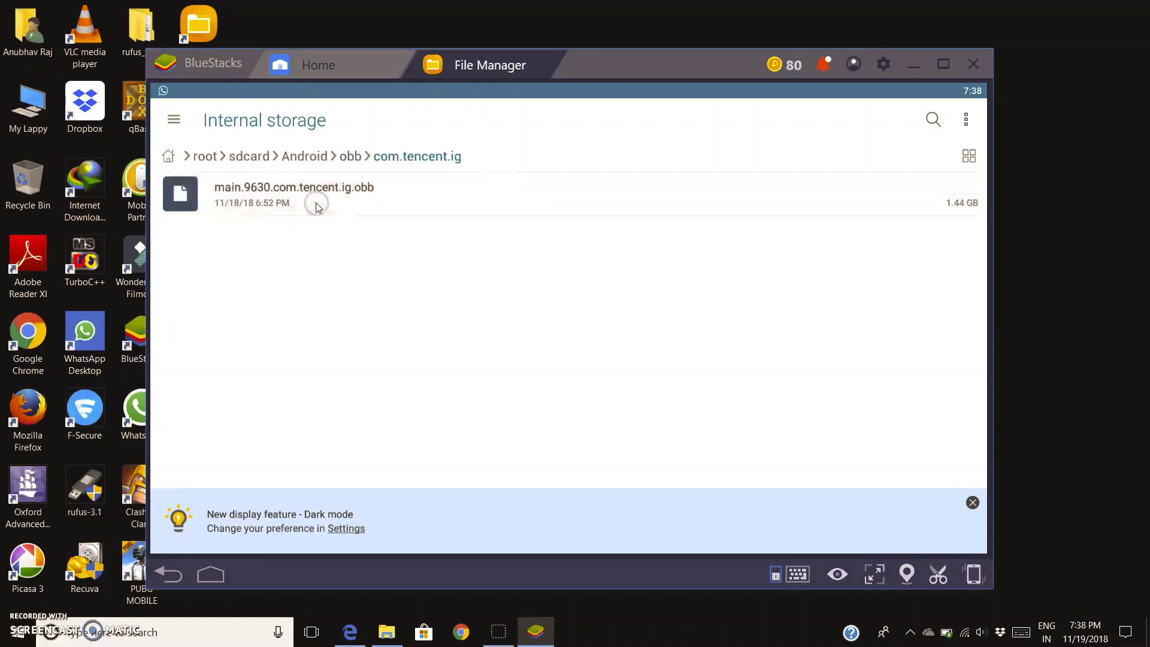
pyautogui.click(257, 200)
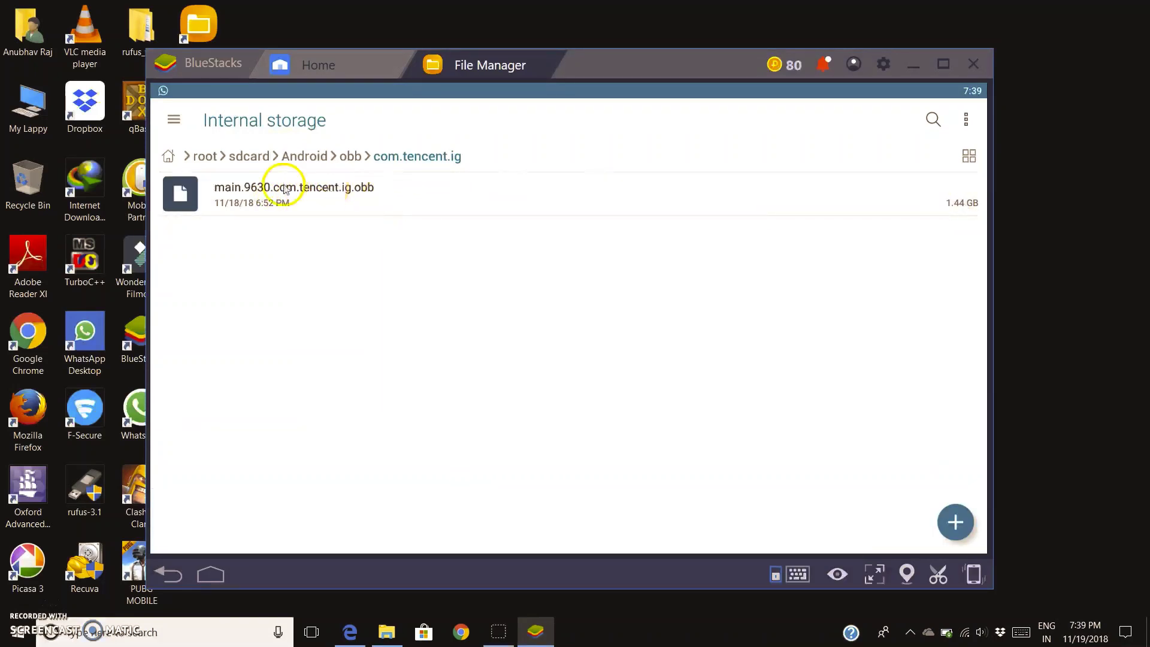
pyautogui.click(168, 158)
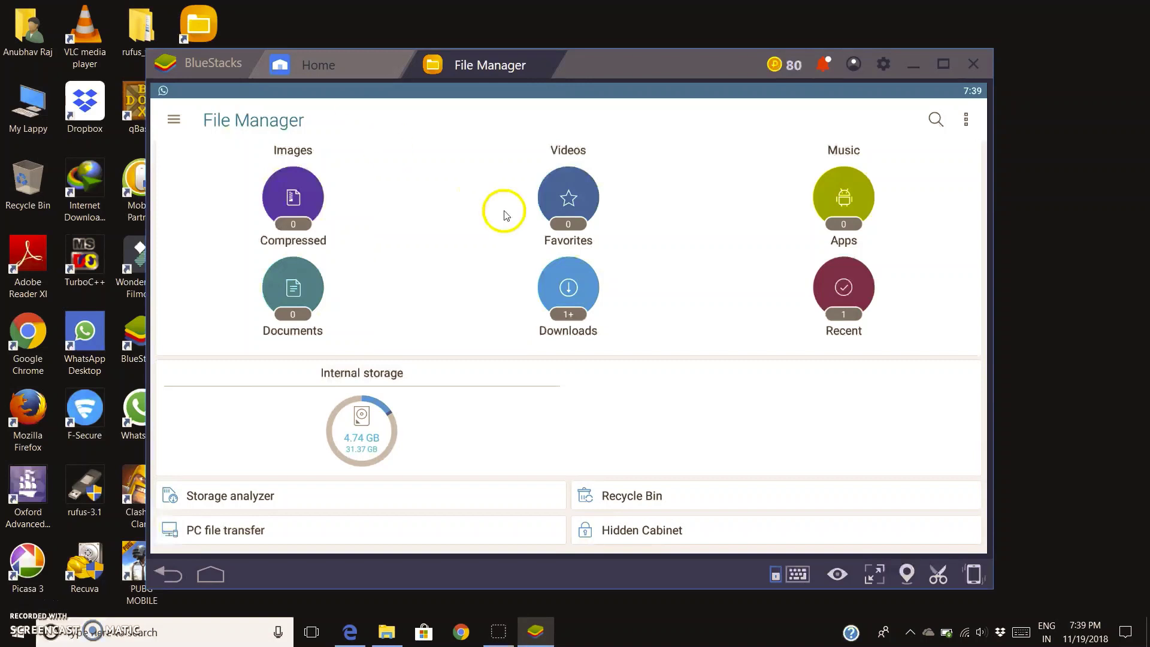
pyautogui.click(373, 59)
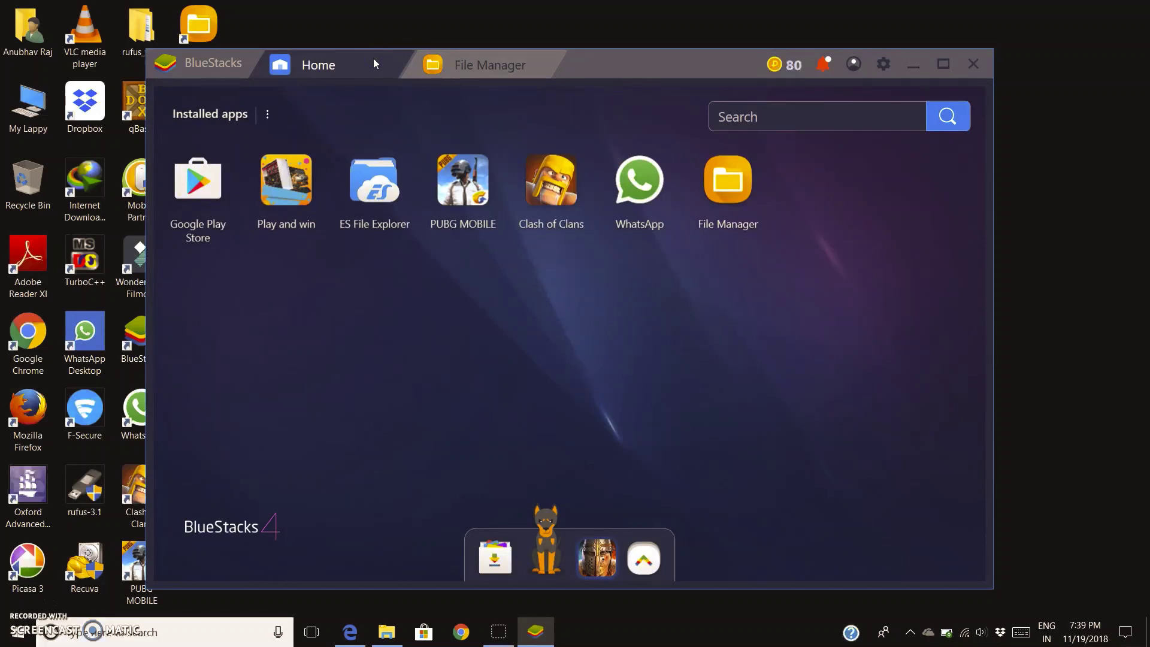
pyautogui.click(266, 115)
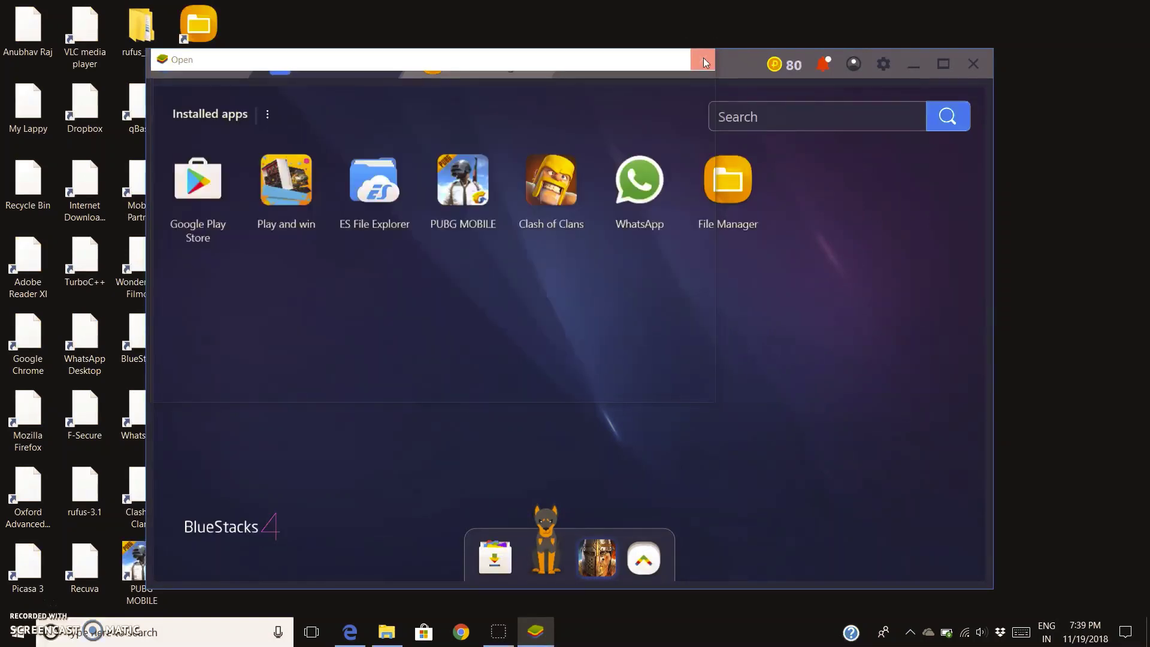
pyautogui.click(702, 60)
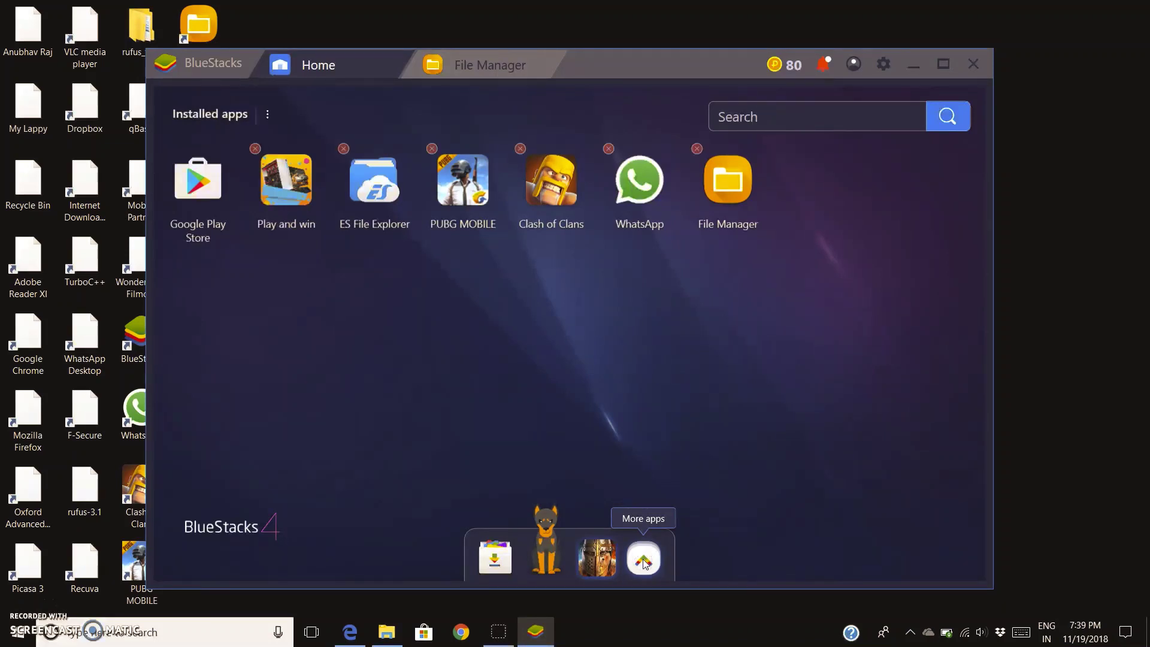
pyautogui.click(630, 359)
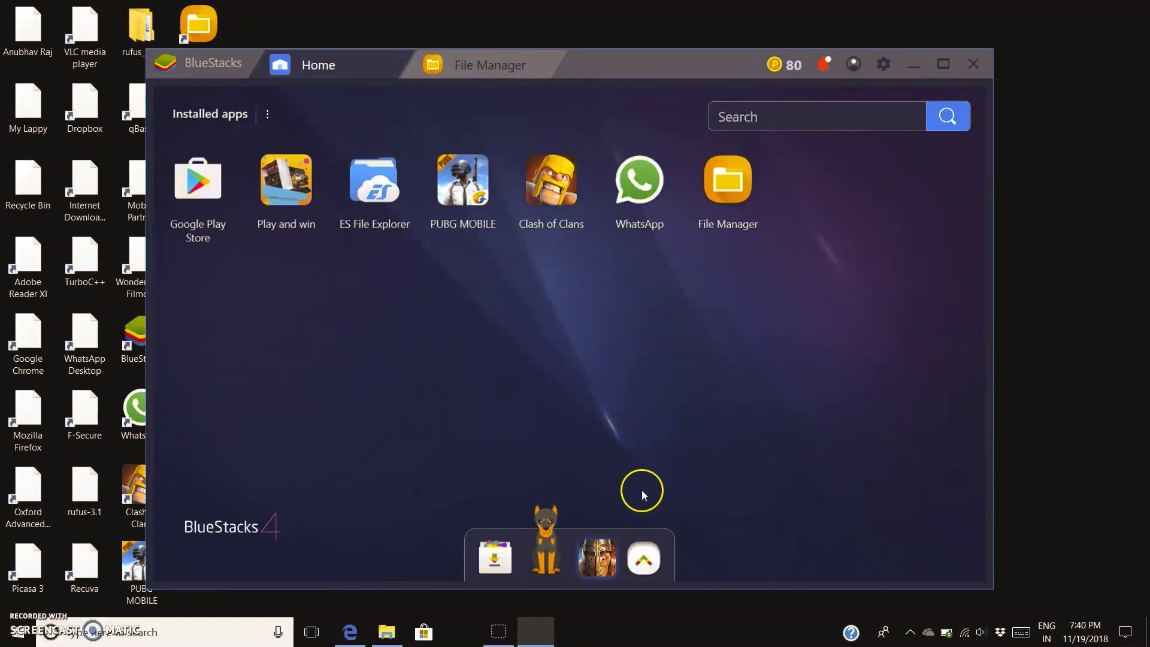
# Browse to Android Apps/com.tencent.ig on the G: drive through Media Manager's Import From Windows, then cancel the import and close Media Manager
pyautogui.click(650, 556)
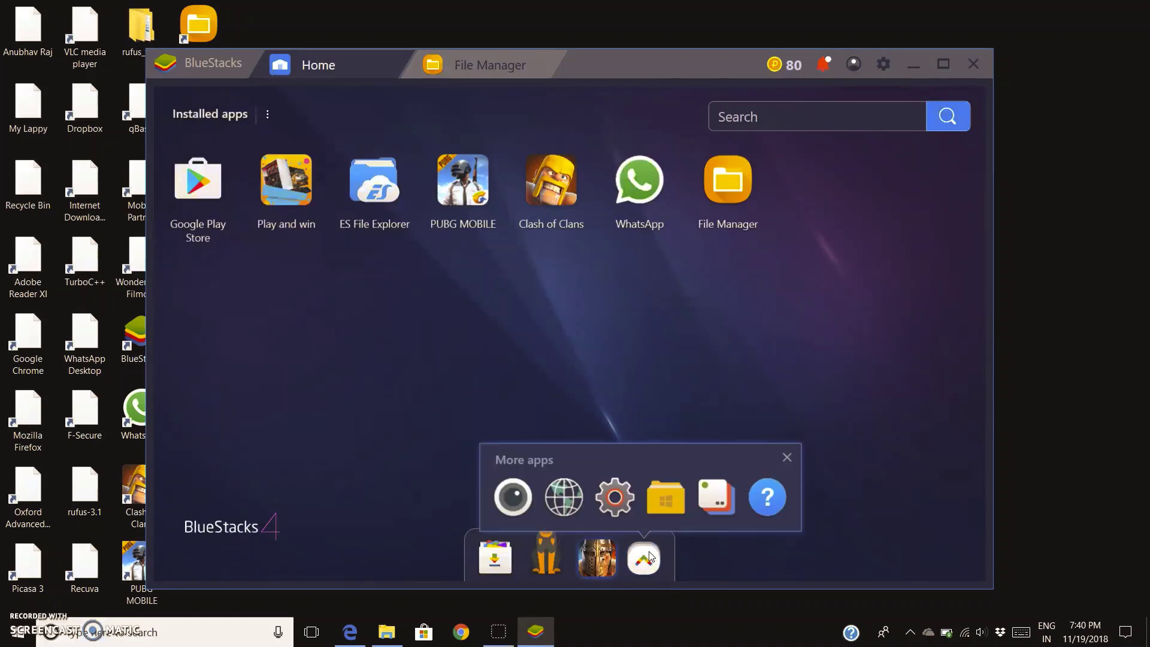
pyautogui.click(667, 497)
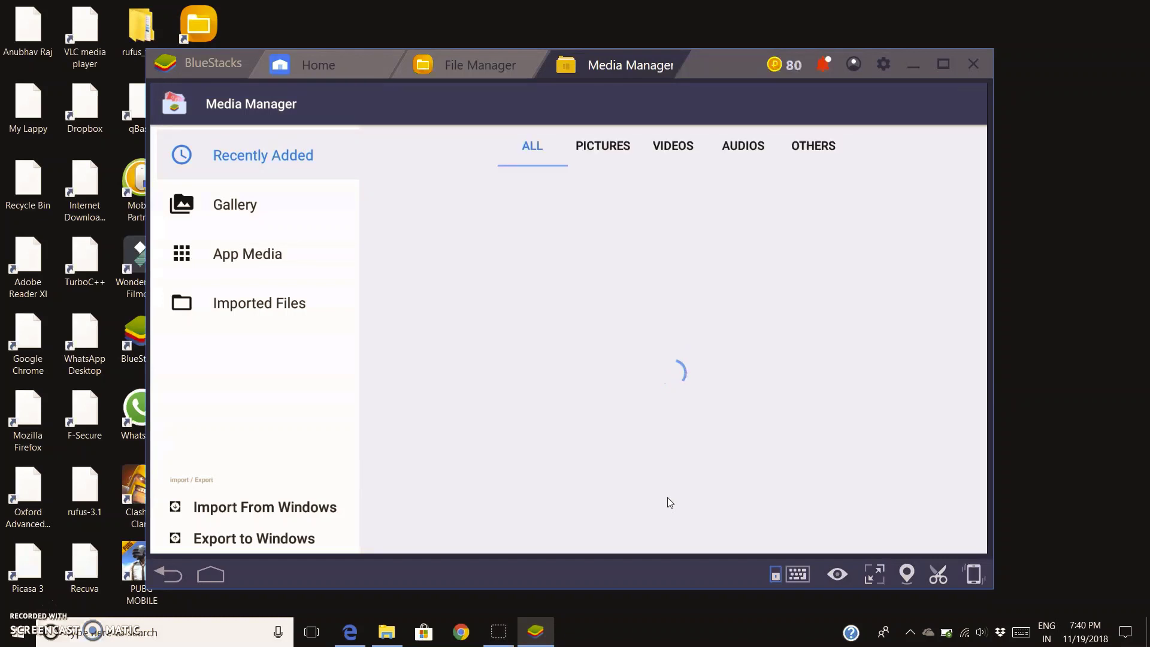
pyautogui.click(275, 508)
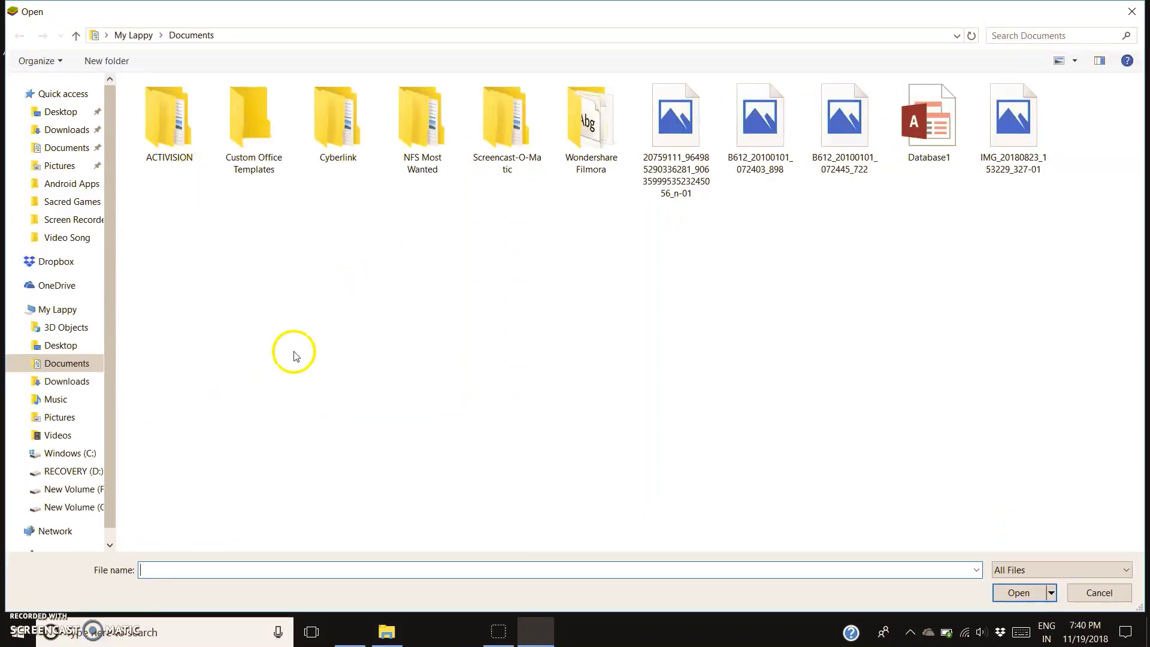
pyautogui.click(82, 509)
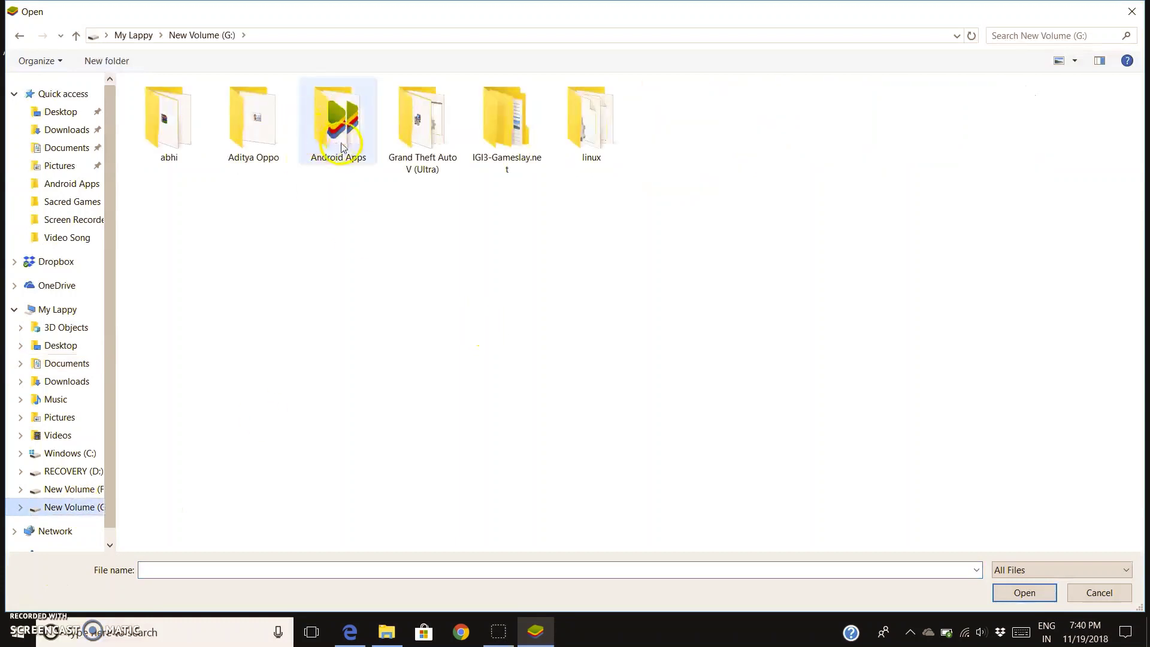
pyautogui.doubleClick(340, 138)
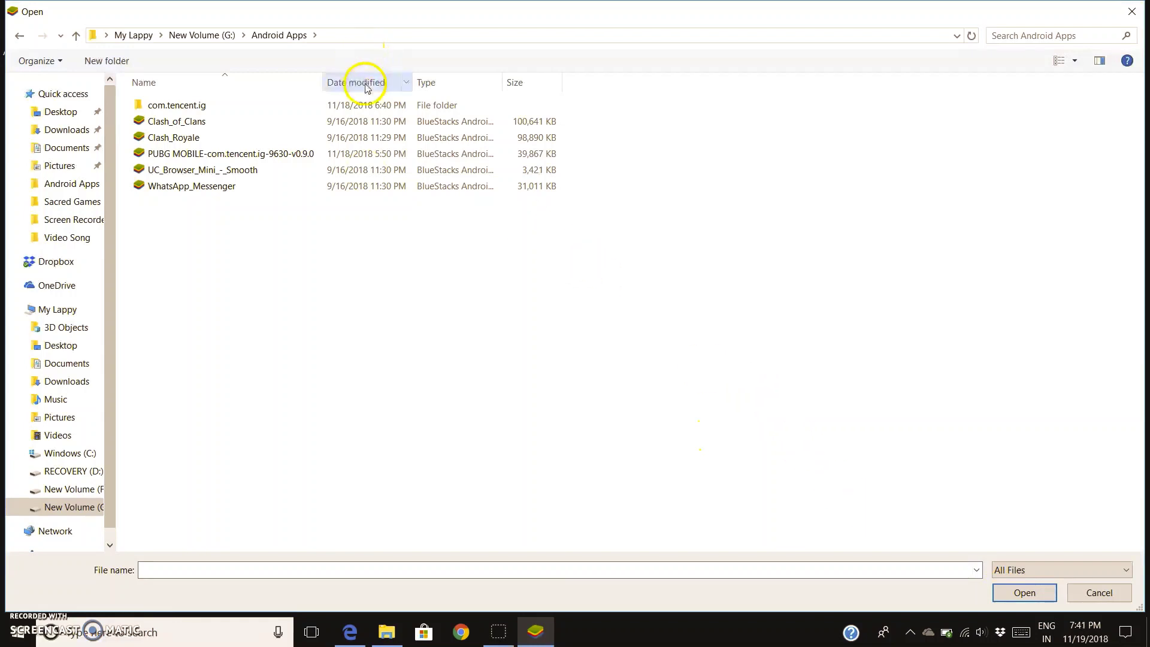
pyautogui.click(373, 111)
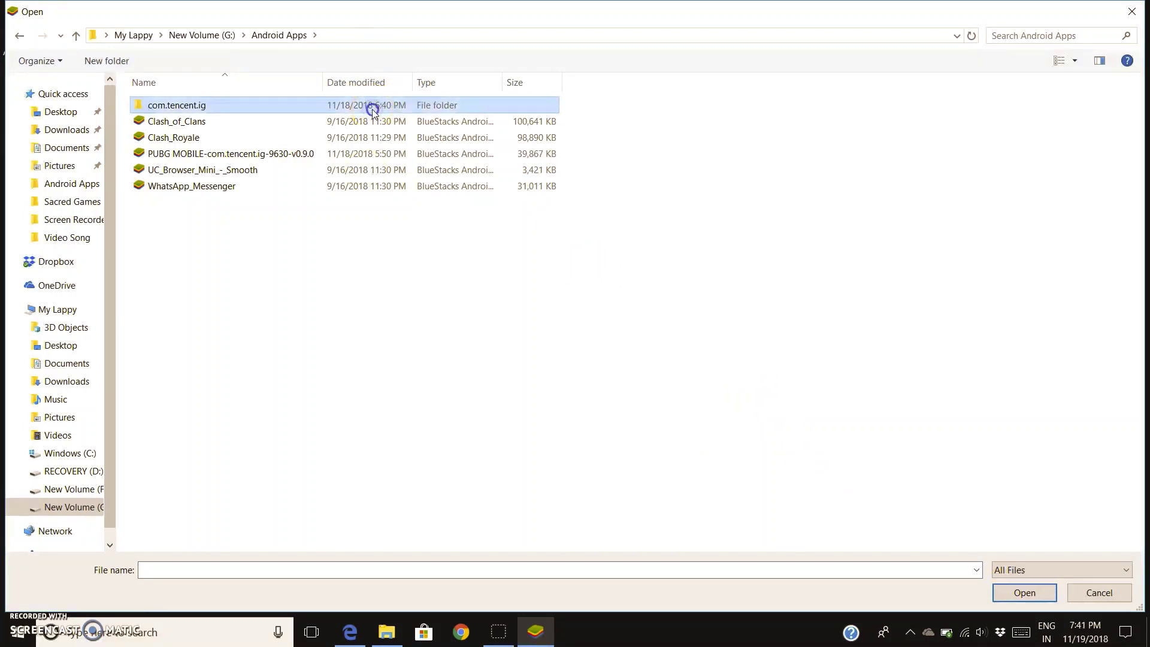
pyautogui.doubleClick(373, 111)
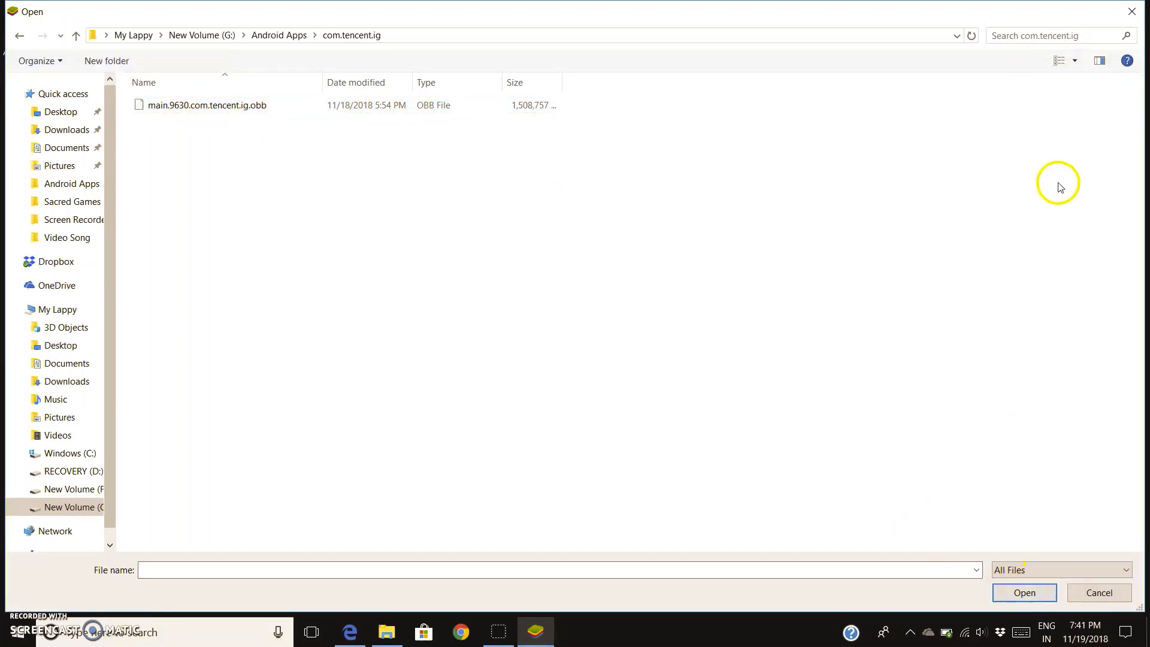
pyautogui.click(1131, 12)
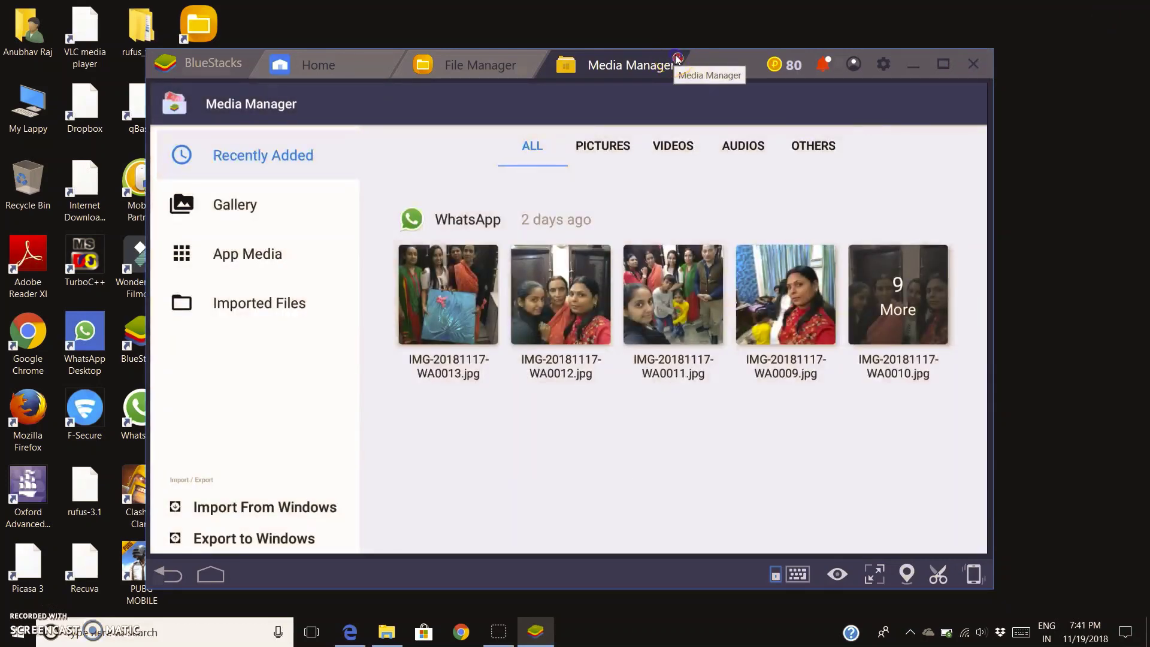
pyautogui.click(677, 58)
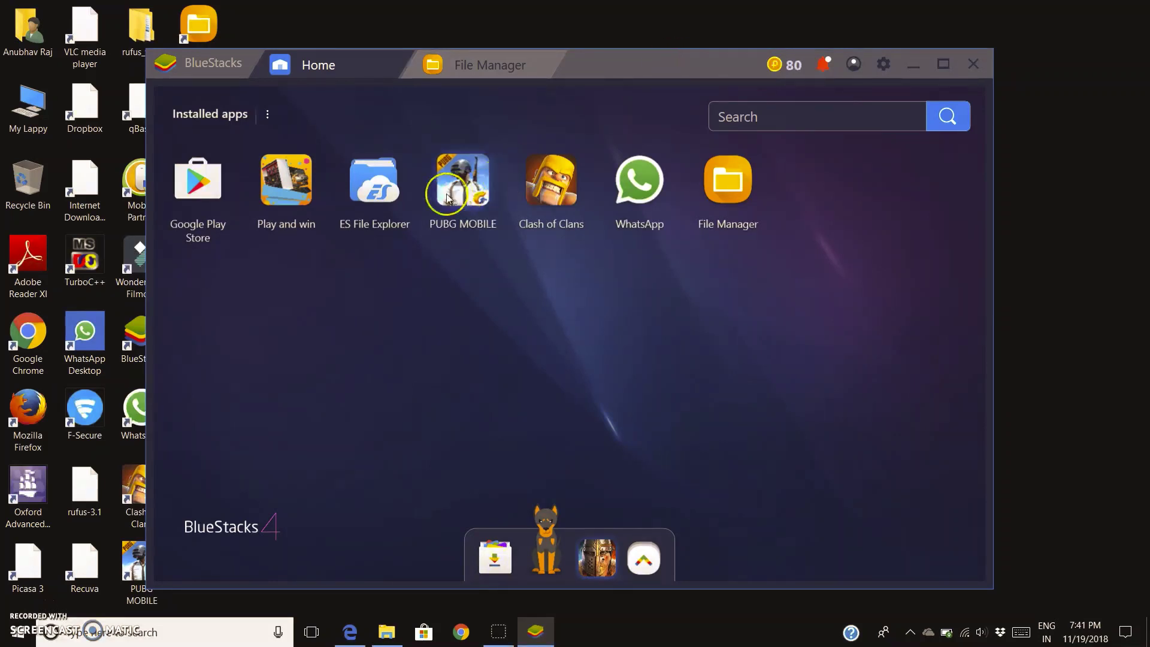
# Launch PUBG MOBILE, read through its update announcement, and dismiss the announcement and the notice that follows
pyautogui.click(477, 201)
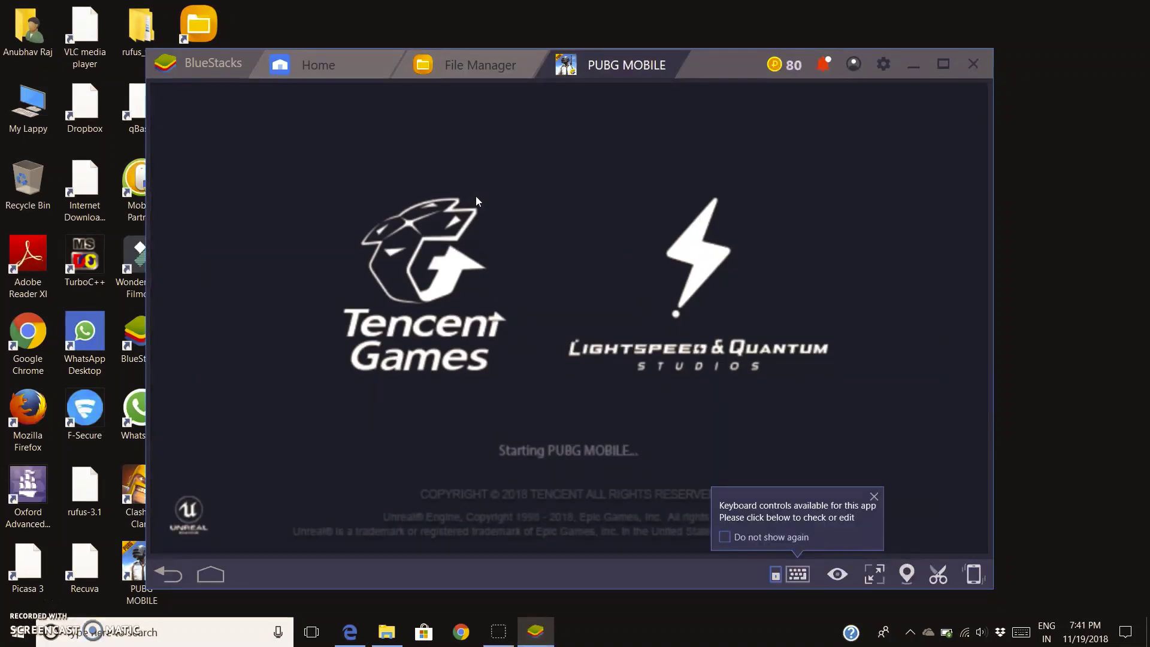
pyautogui.click(874, 497)
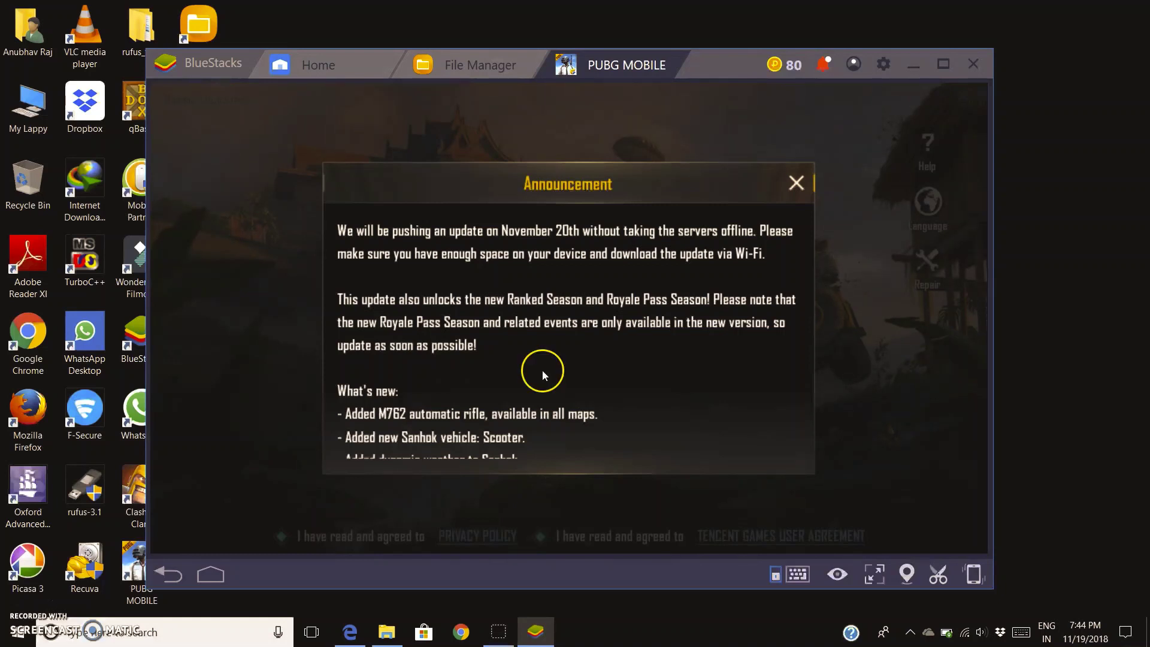
pyautogui.moveTo(536, 380); pyautogui.dragTo(534, 257)
pyautogui.moveTo(509, 390); pyautogui.dragTo(504, 292)
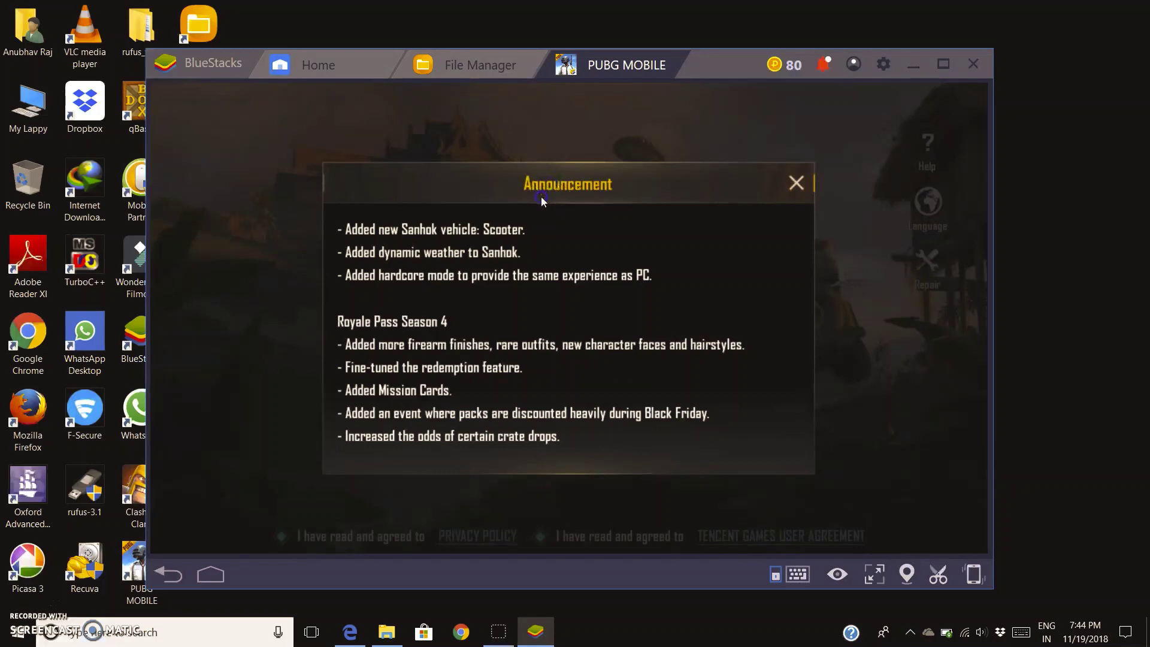
pyautogui.click(796, 182)
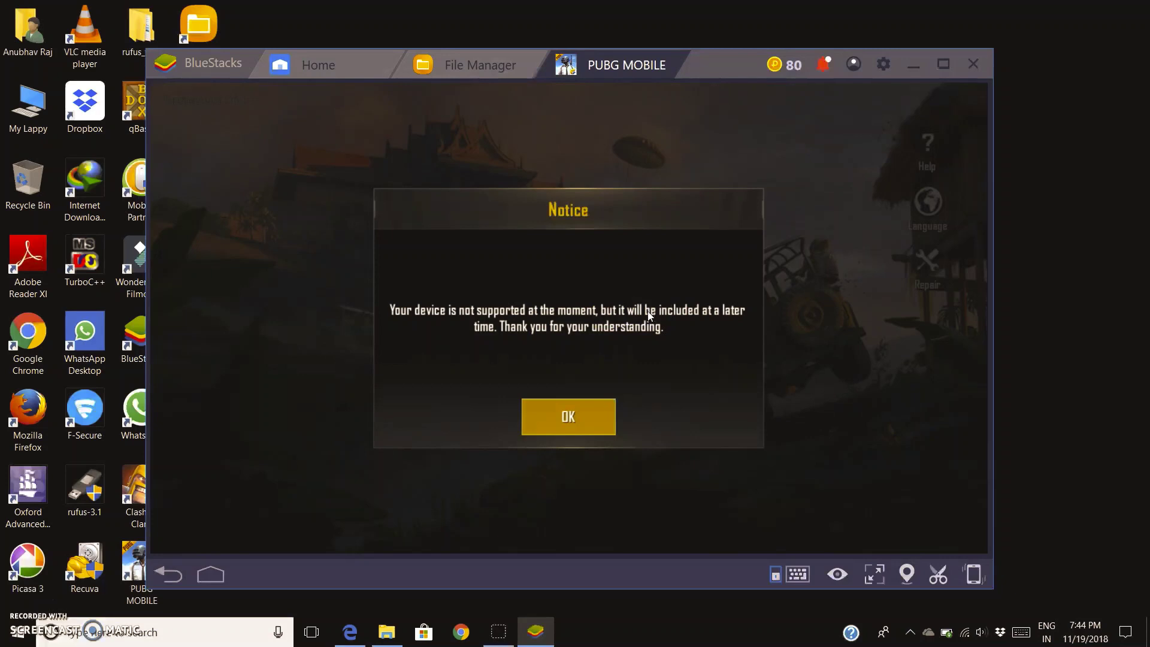
pyautogui.click(567, 416)
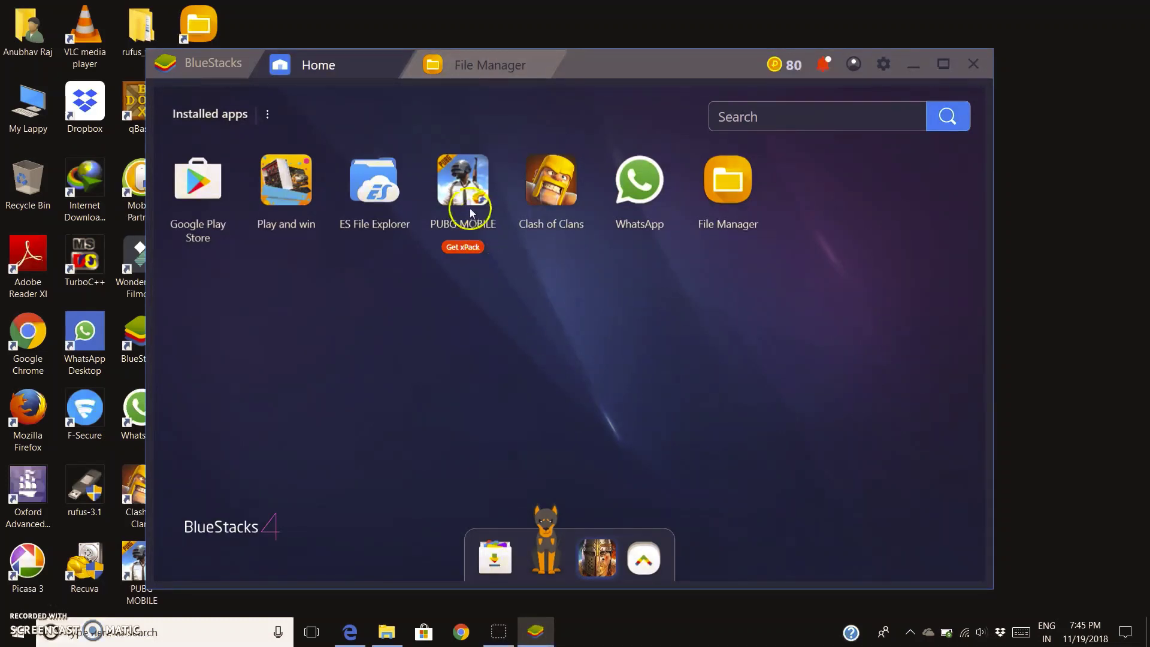
pyautogui.click(468, 243)
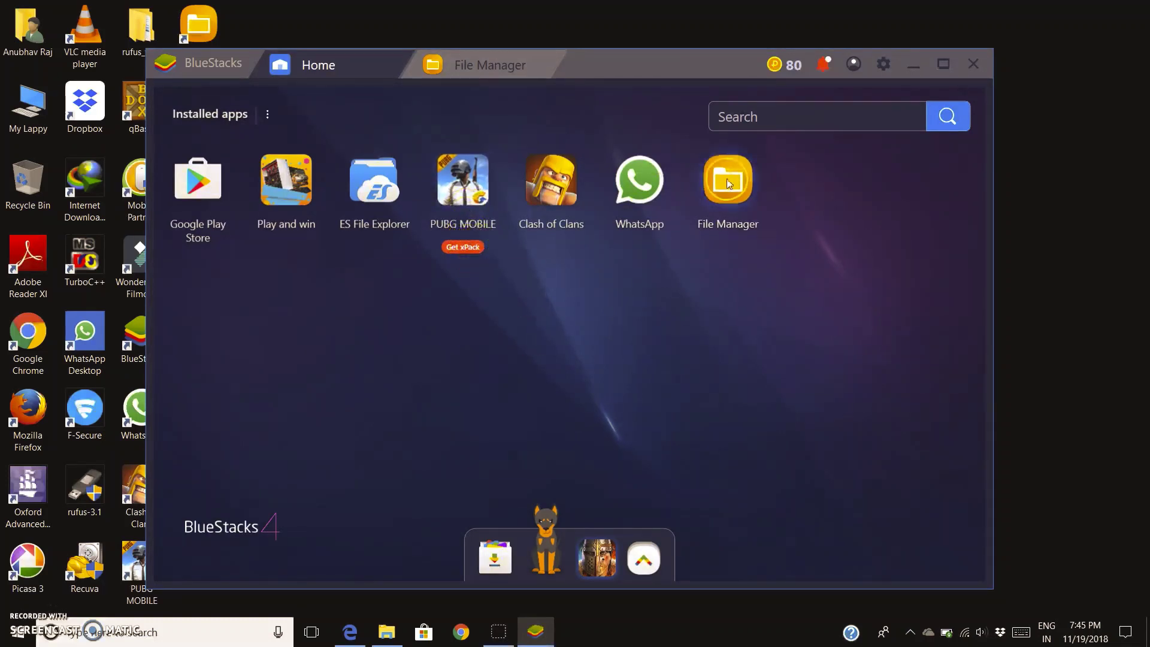
pyautogui.moveTo(468, 249)
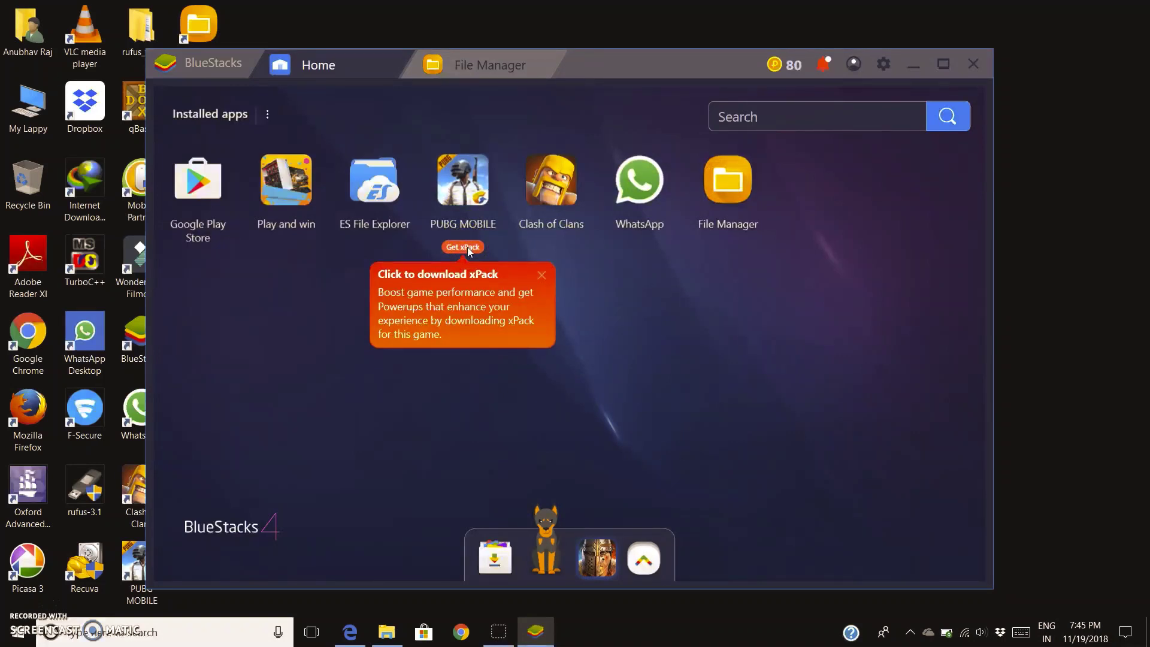
# Enable the advanced graphics engine mode (Beta) in the BlueStacks engine settings
pyautogui.click(887, 67)
pyautogui.click(889, 89)
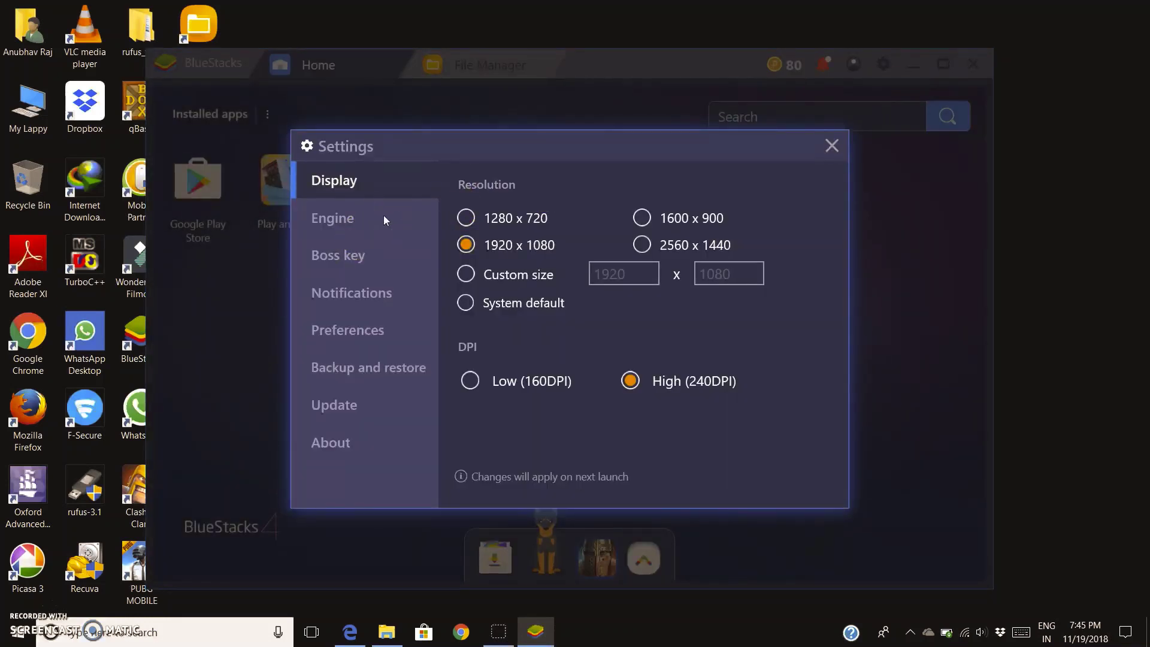
pyautogui.click(384, 219)
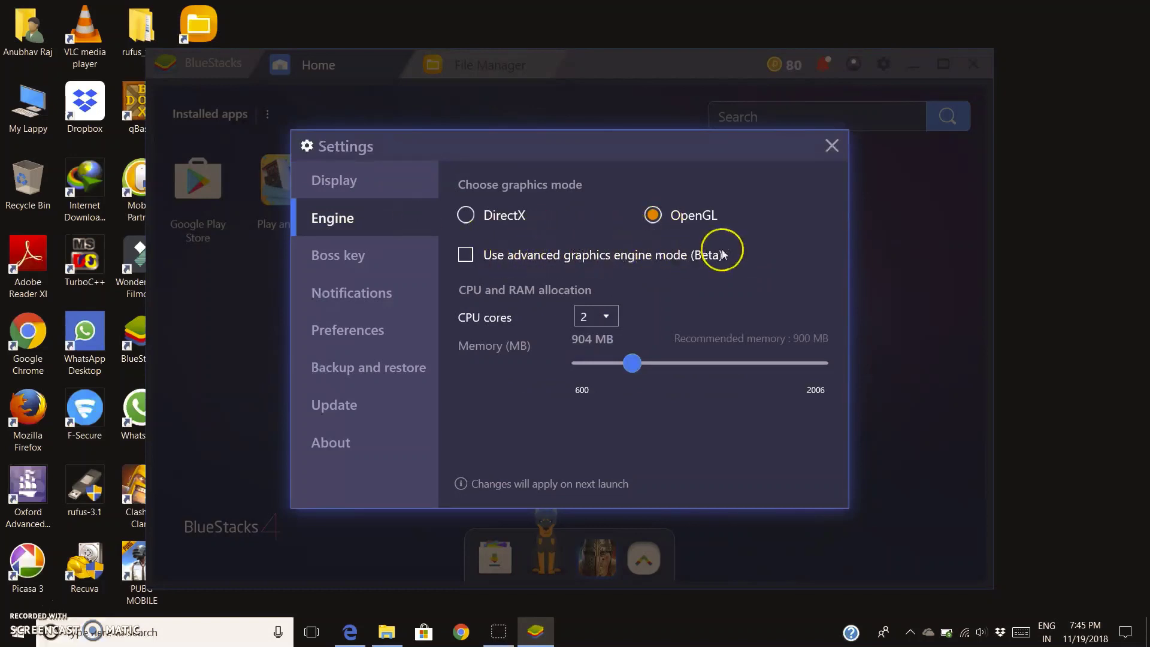
pyautogui.click(465, 255)
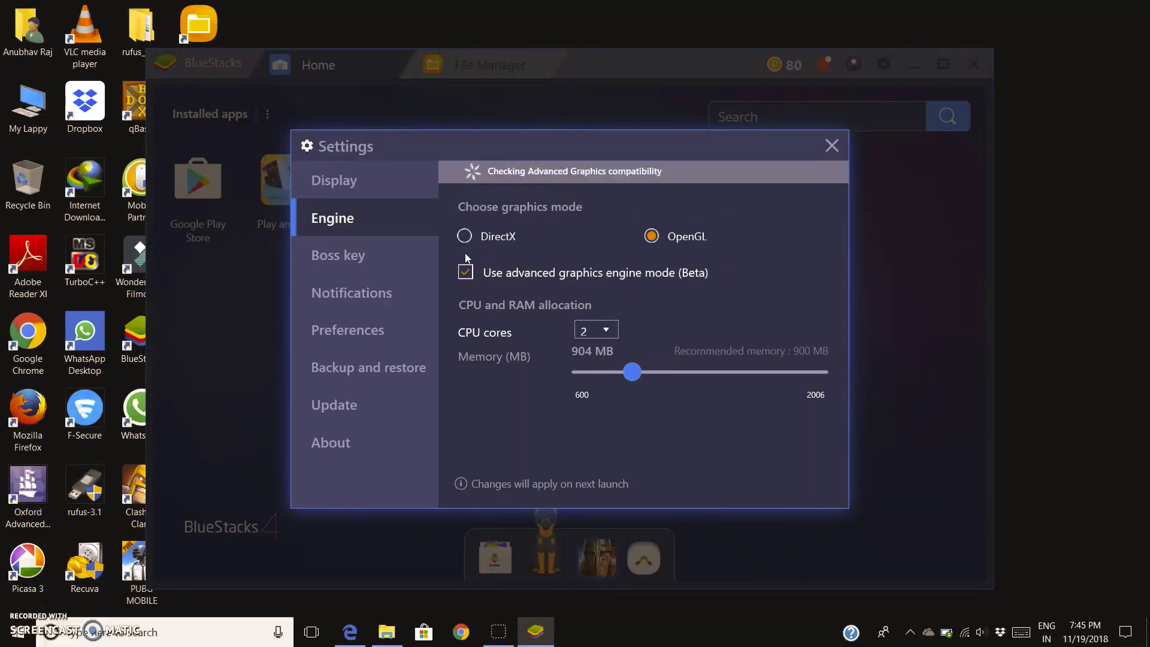
pyautogui.click(523, 290)
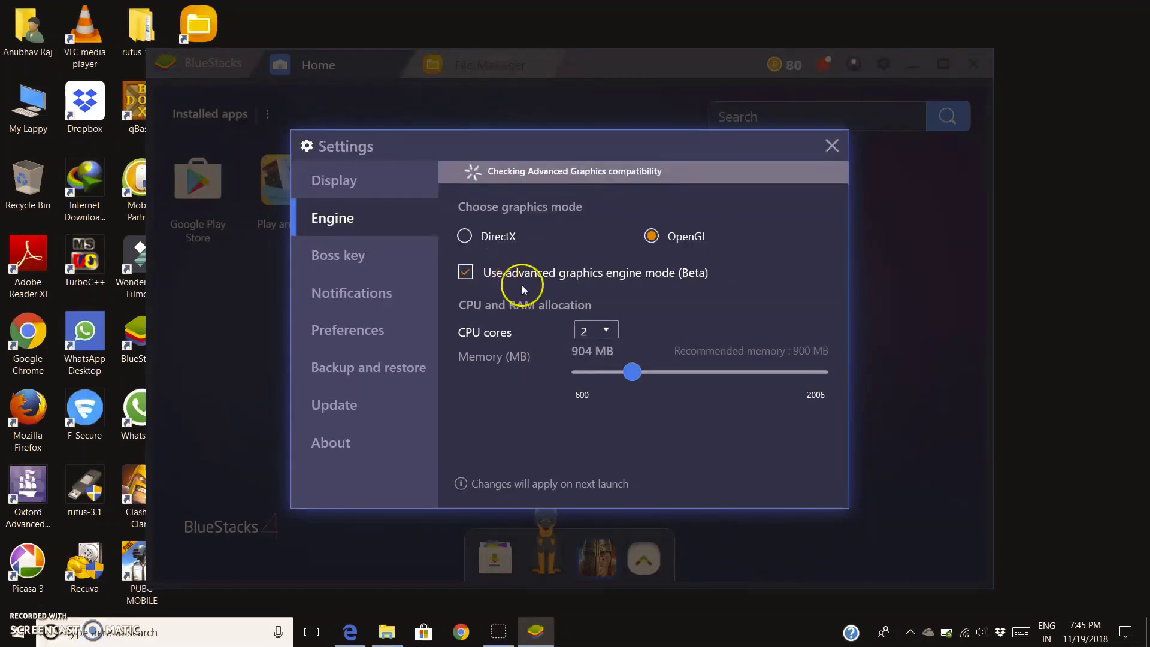
# Allocate 4 CPU cores and 1600 MB of memory to the emulator and restart BlueStacks to apply the settings
pyautogui.click(606, 331)
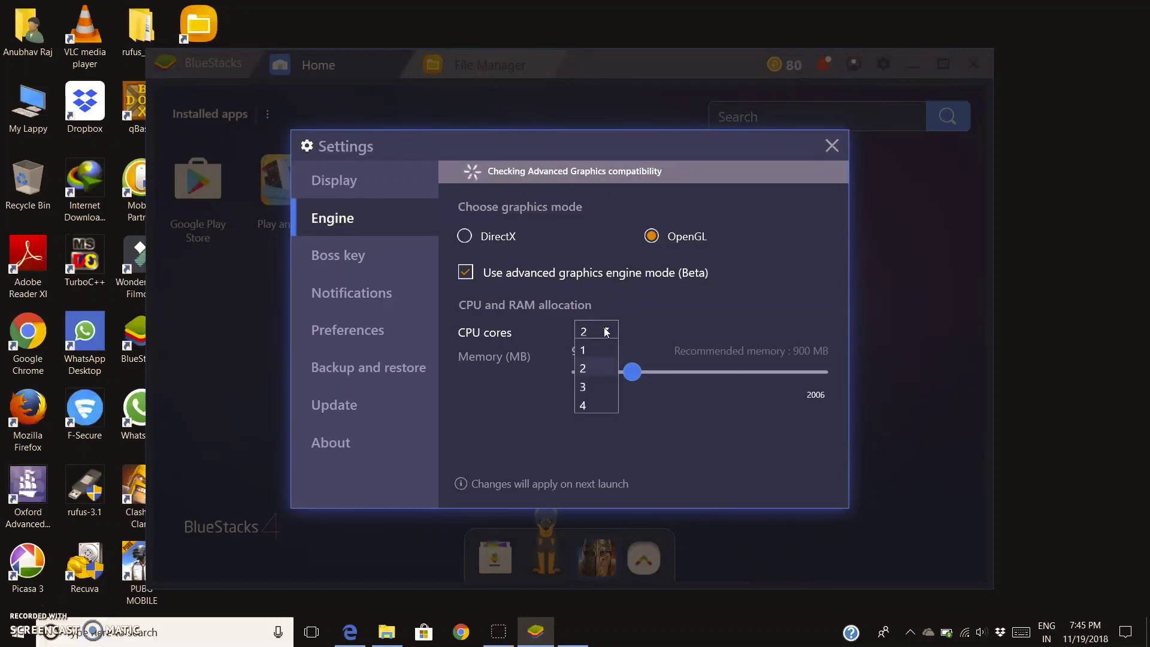
pyautogui.click(595, 406)
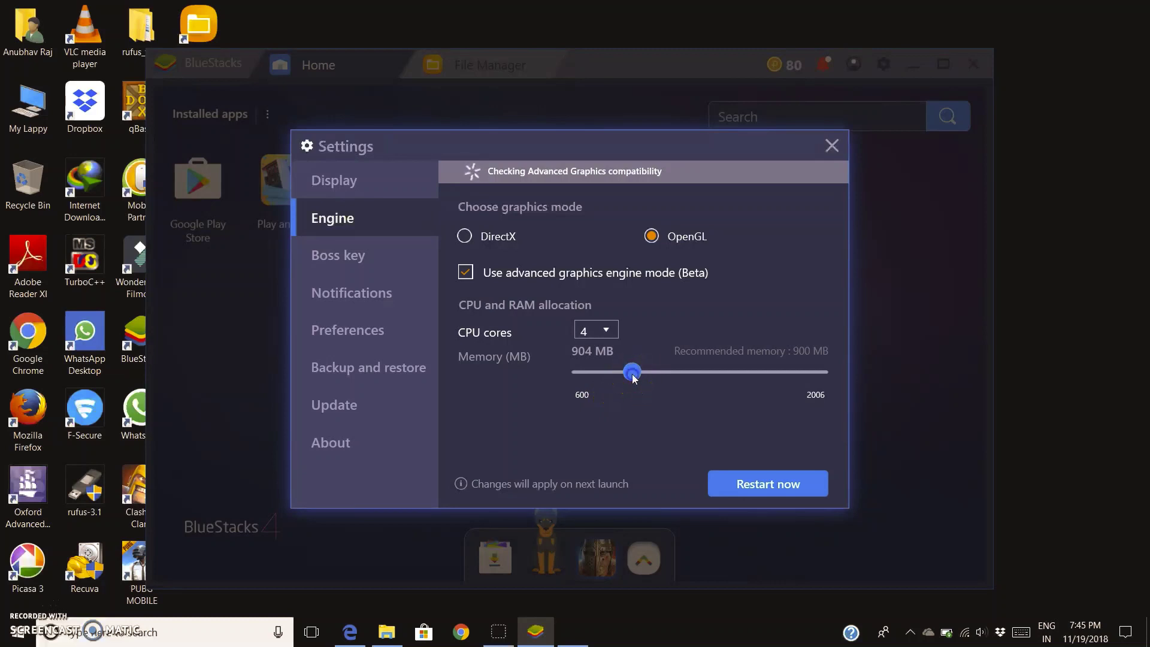
pyautogui.moveTo(634, 375); pyautogui.dragTo(749, 389)
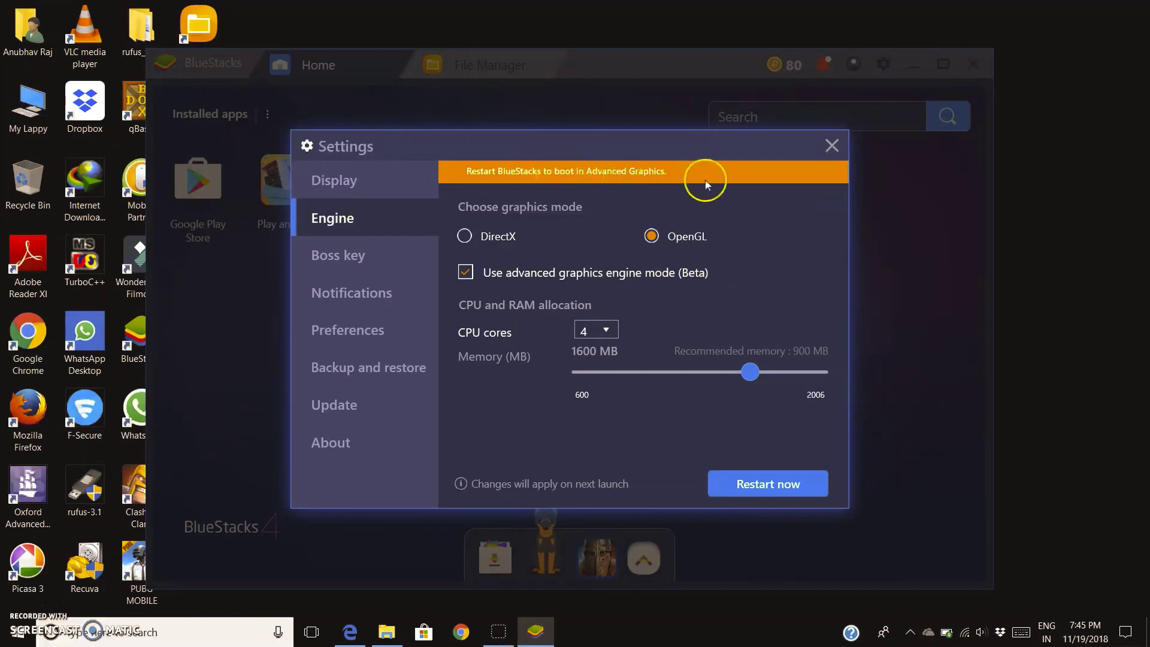
pyautogui.click(774, 489)
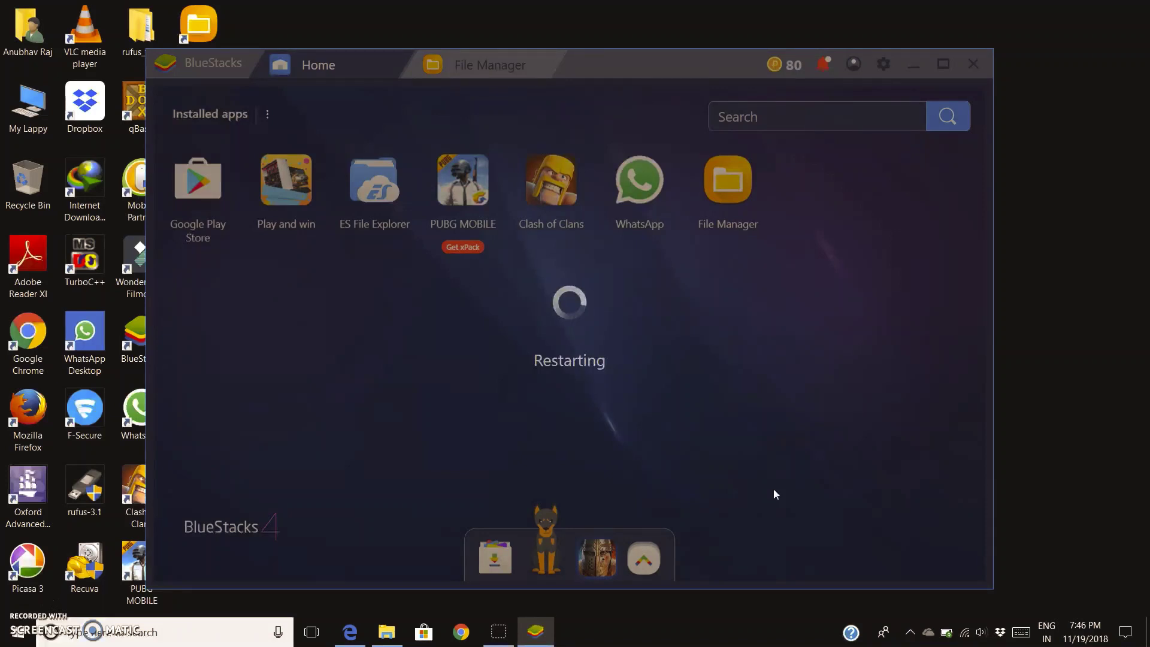
pyautogui.click(275, 499)
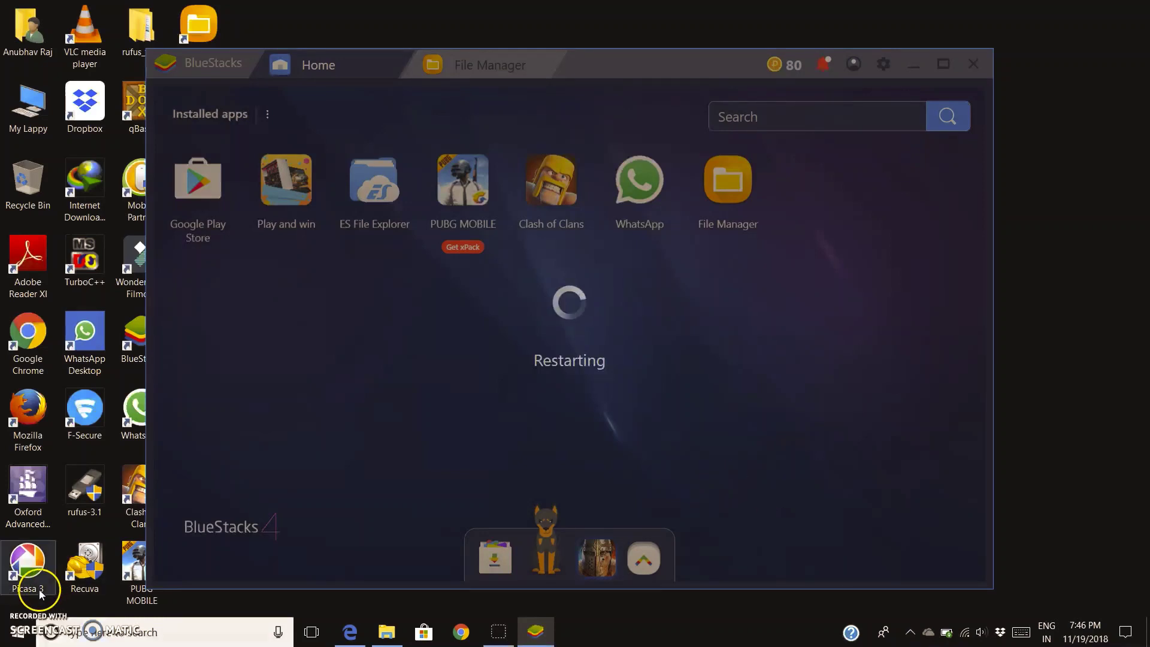
pyautogui.click(26, 604)
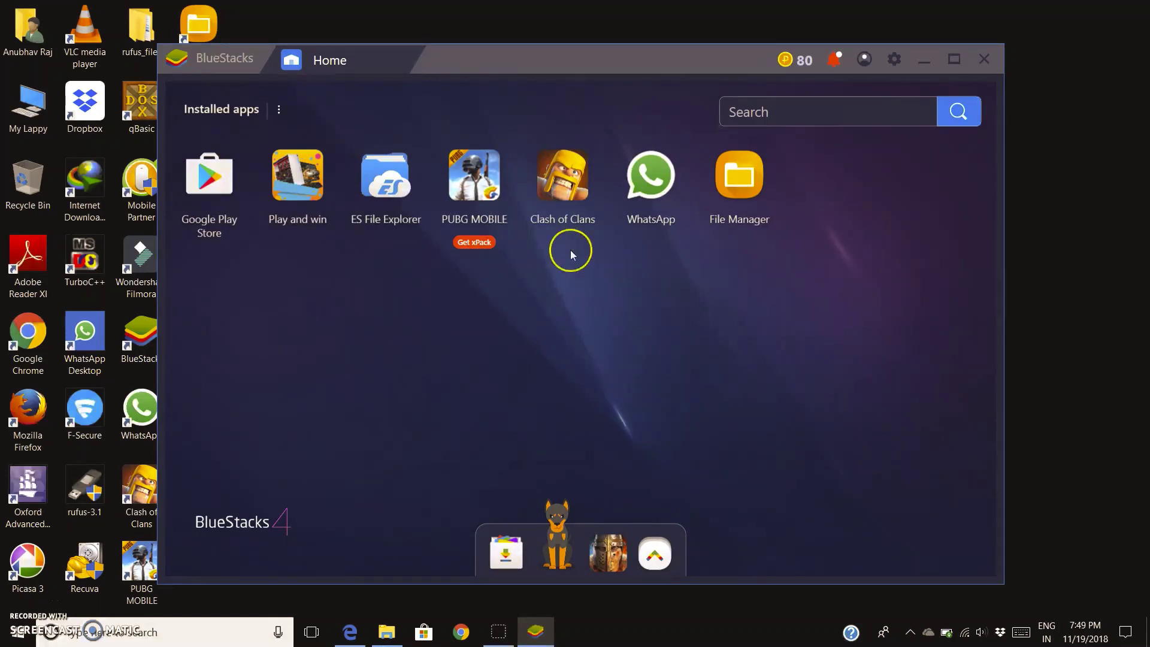
# Launch PUBG MOBILE again and dismiss the keyboard controls hint and the update announcement
pyautogui.click(477, 183)
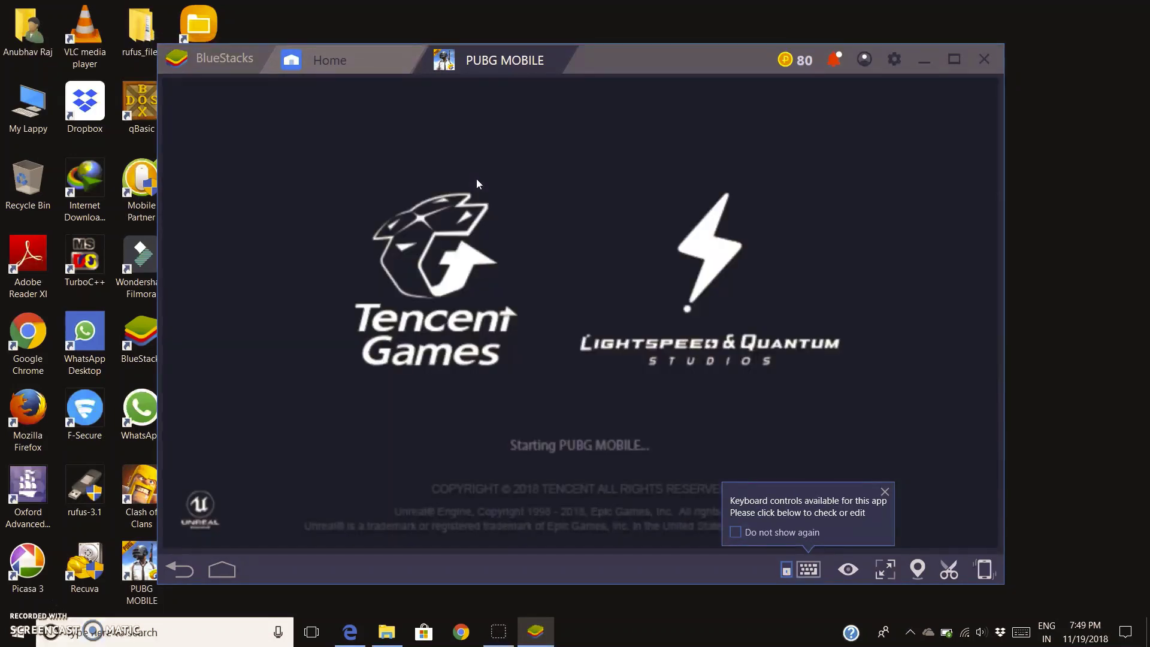
pyautogui.click(885, 491)
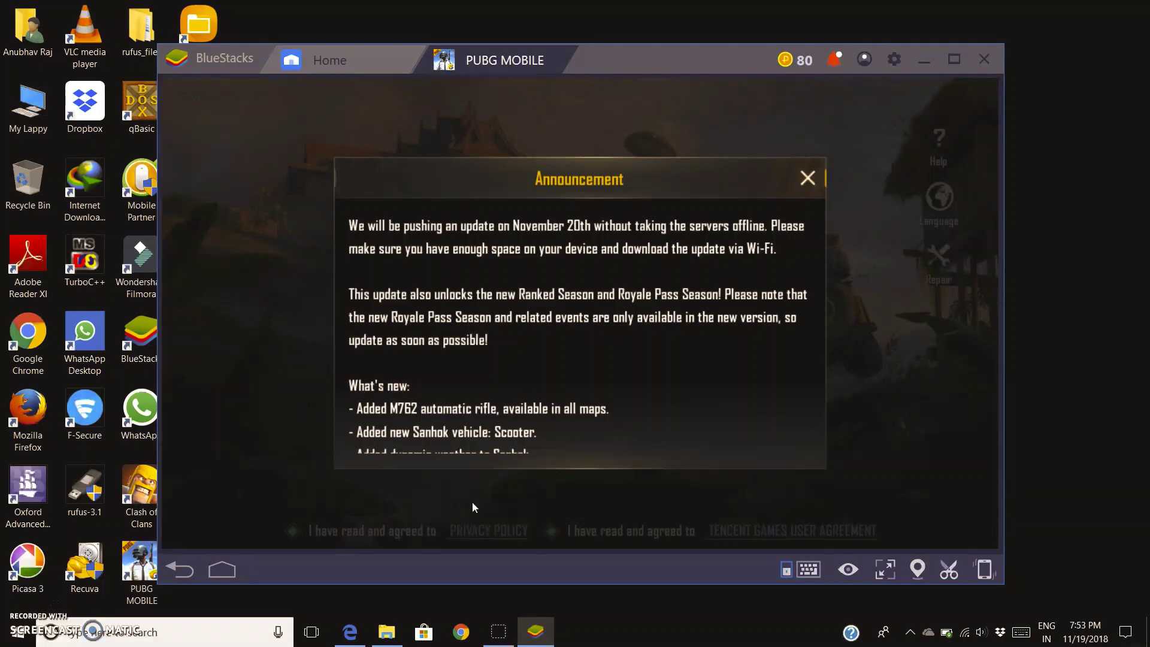
pyautogui.click(807, 178)
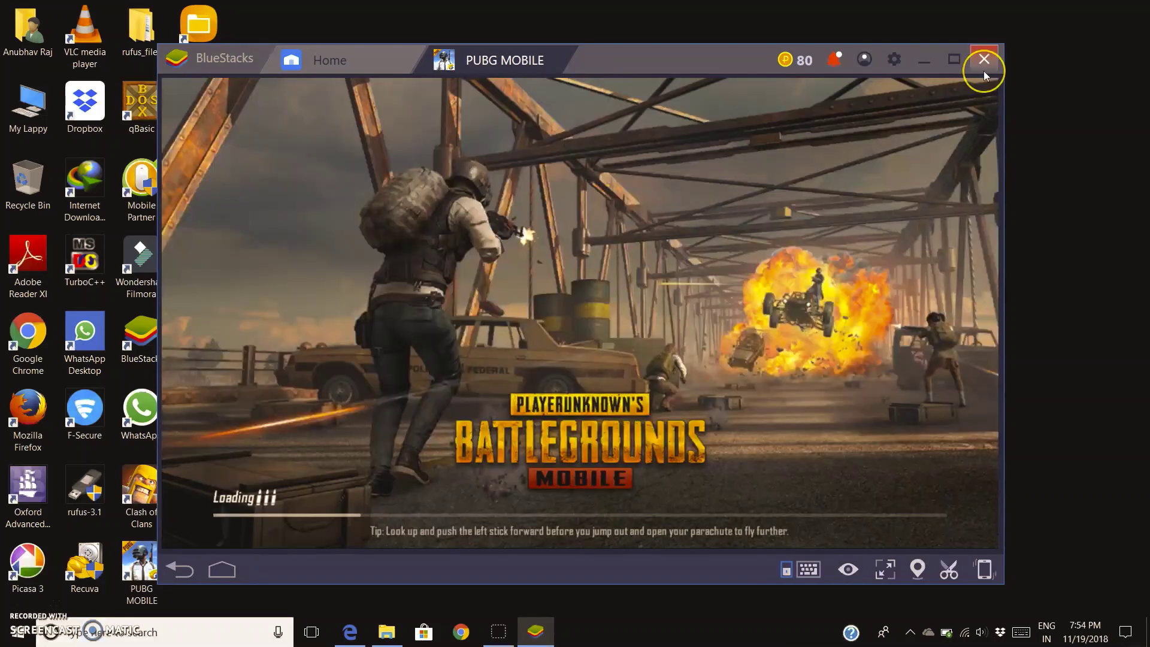